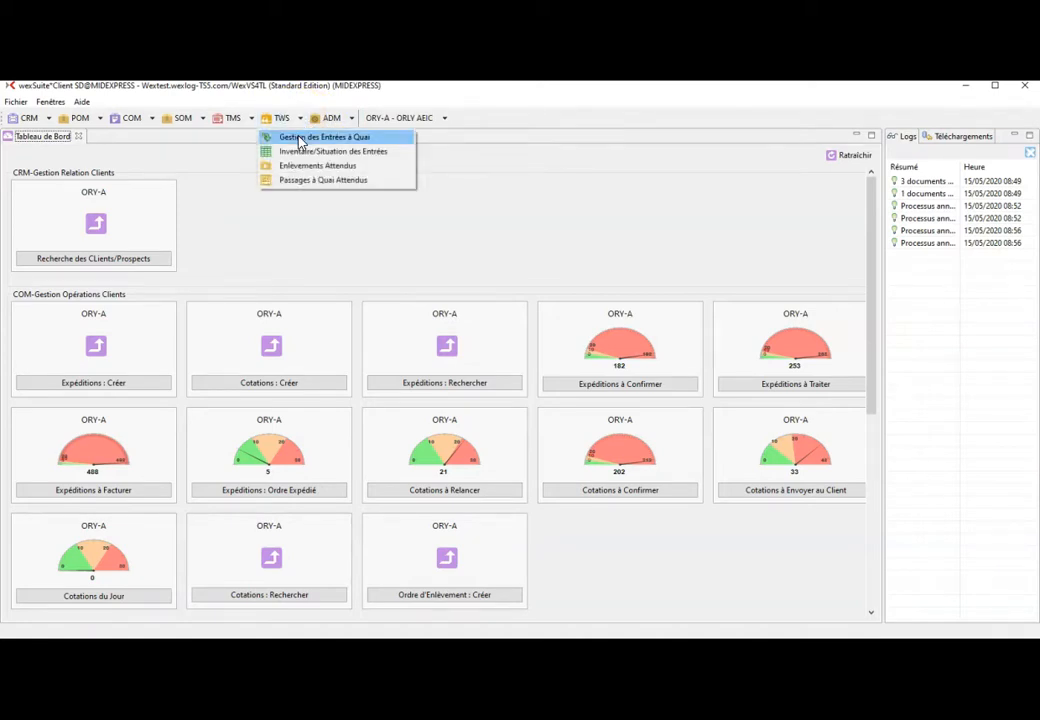
- Create a new dock entry from Gestion des Entrées à Quai in Reception à Quai mode
{"action": "left_click", "coordinate": [298, 140]}
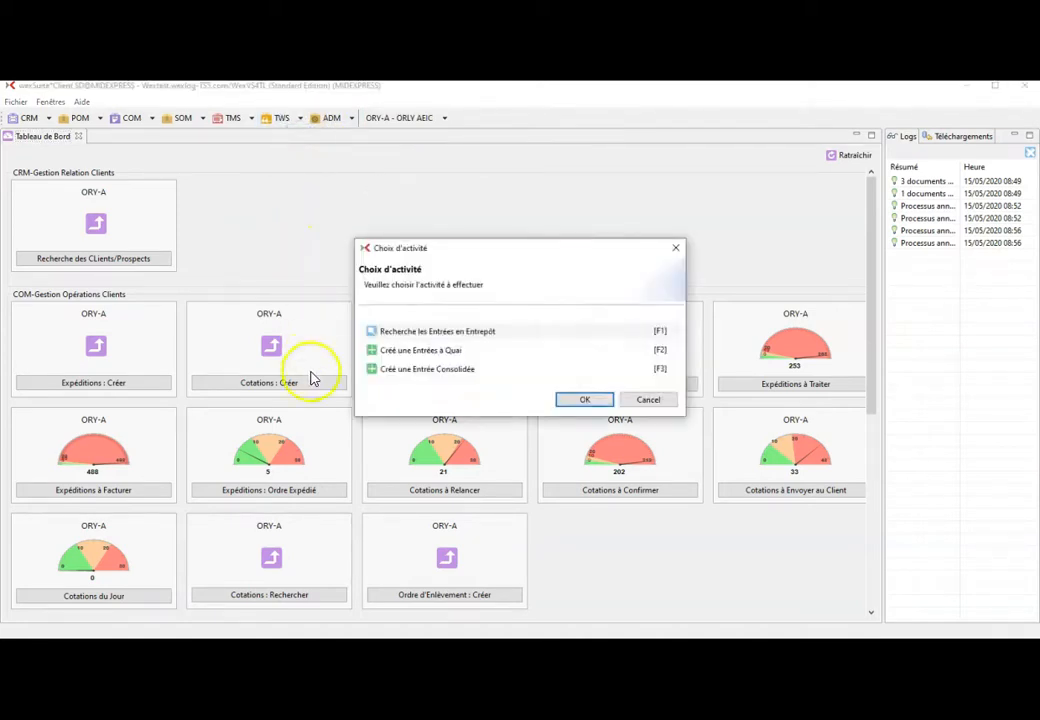
{"action": "double_click", "coordinate": [450, 350]}
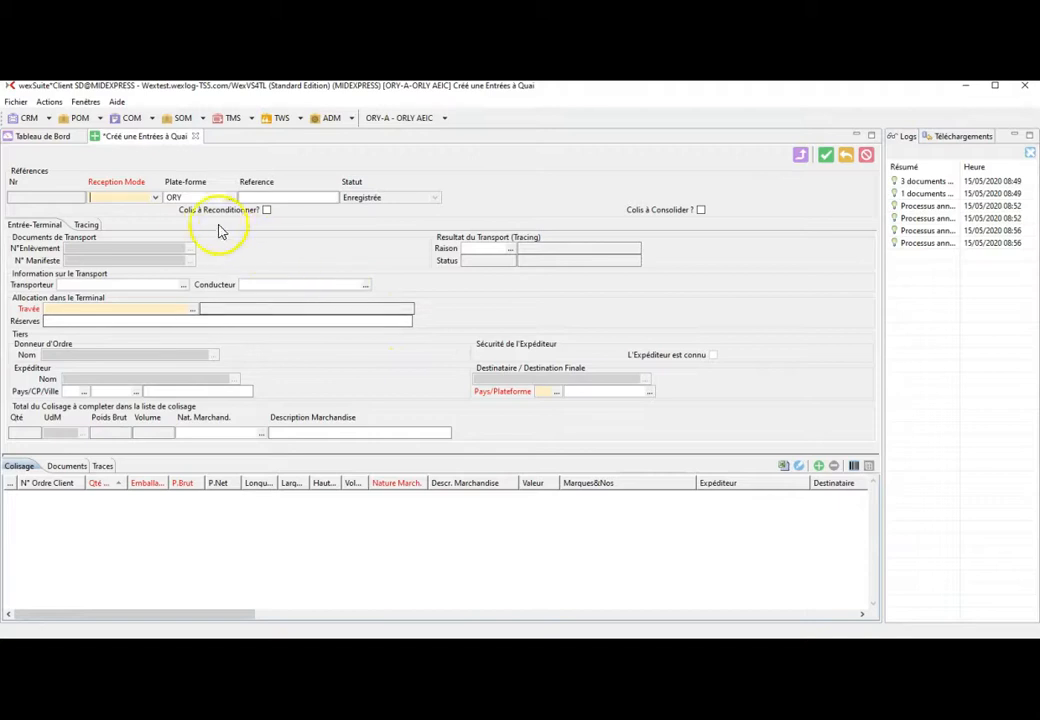
{"action": "left_click", "coordinate": [155, 198]}
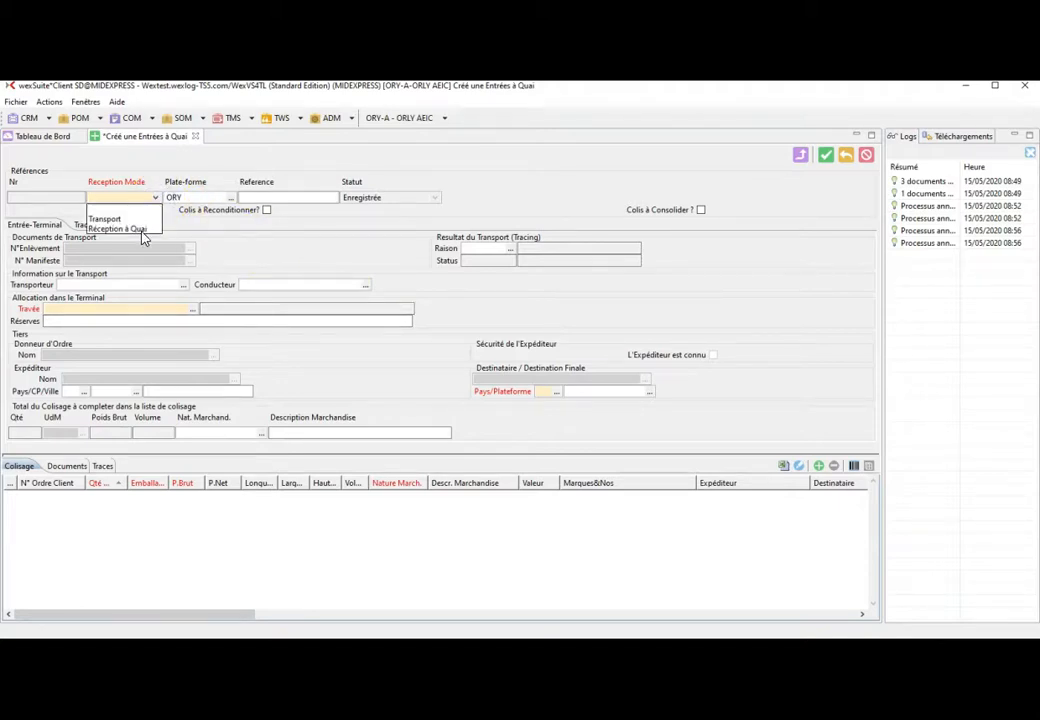
{"action": "left_click", "coordinate": [140, 230]}
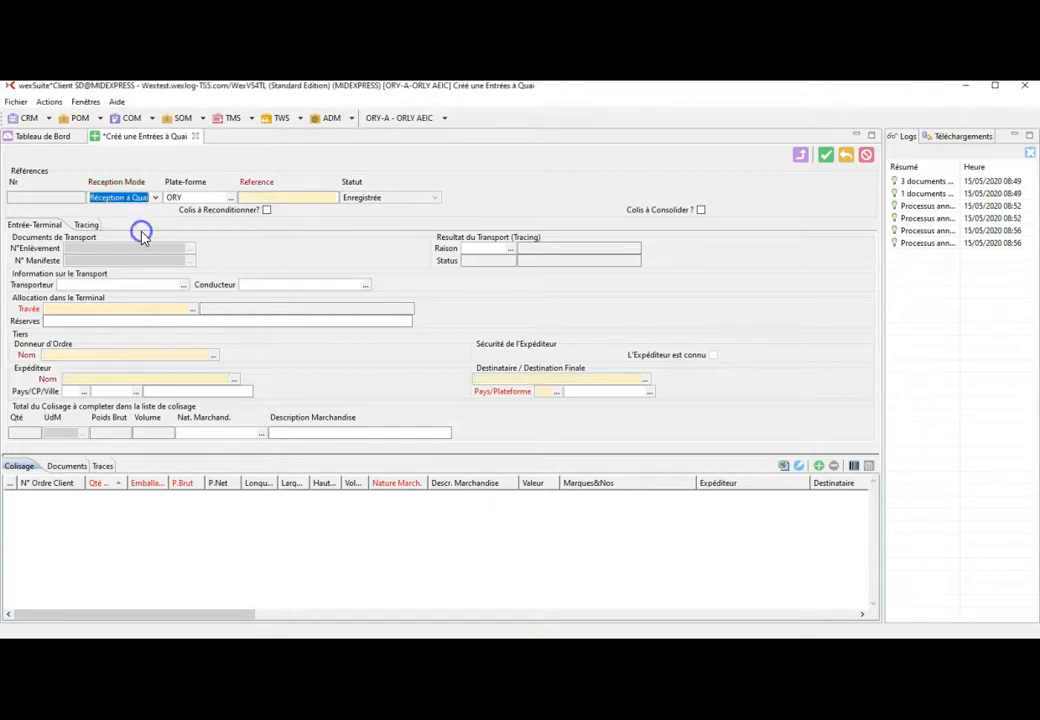
- Enter the reference 'test du 15/5' and bring up the available bays list
{"action": "left_click", "coordinate": [297, 198]}
{"action": "type", "text": "test du"}
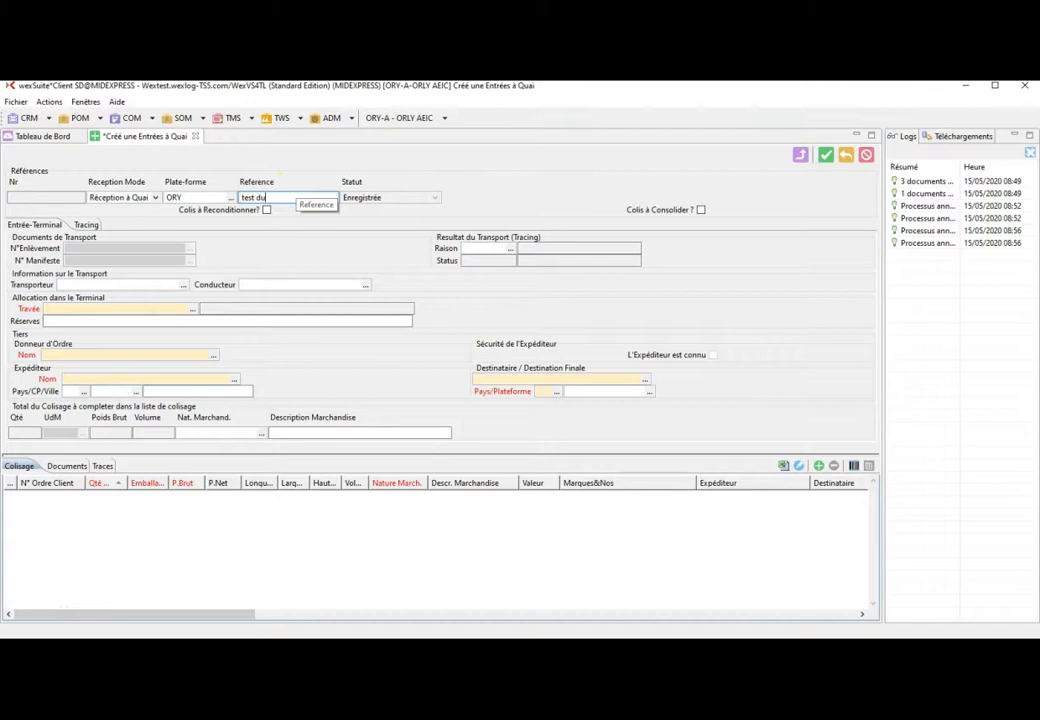
{"action": "type", "text": " 15/5"}
{"action": "left_click", "coordinate": [199, 310]}
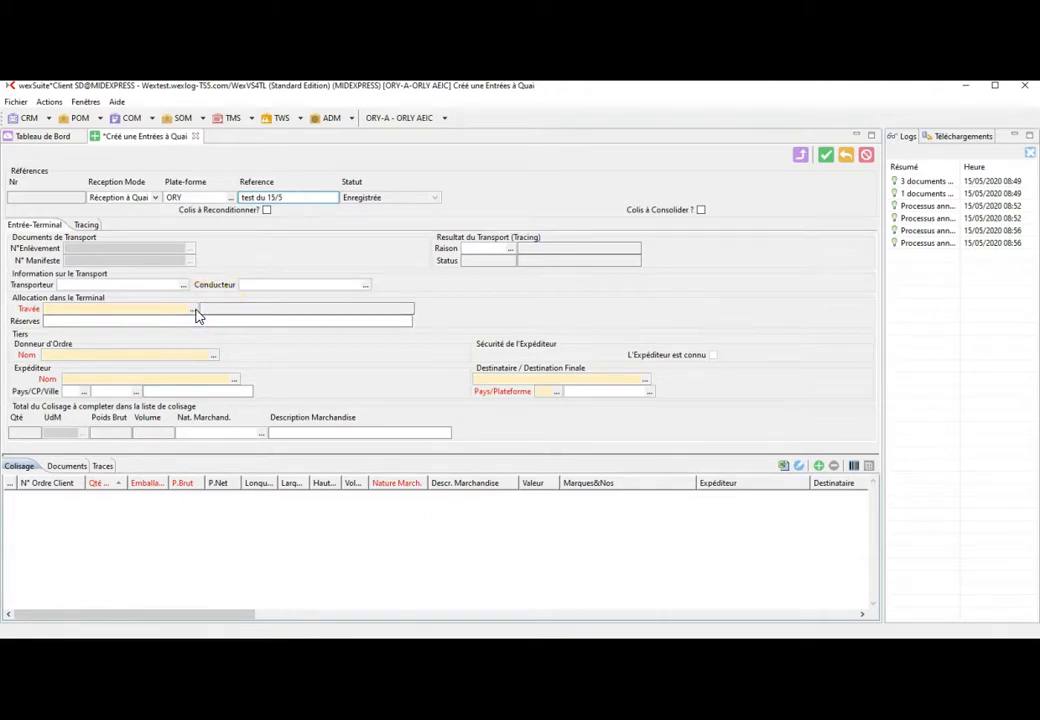
{"action": "left_click", "coordinate": [195, 311]}
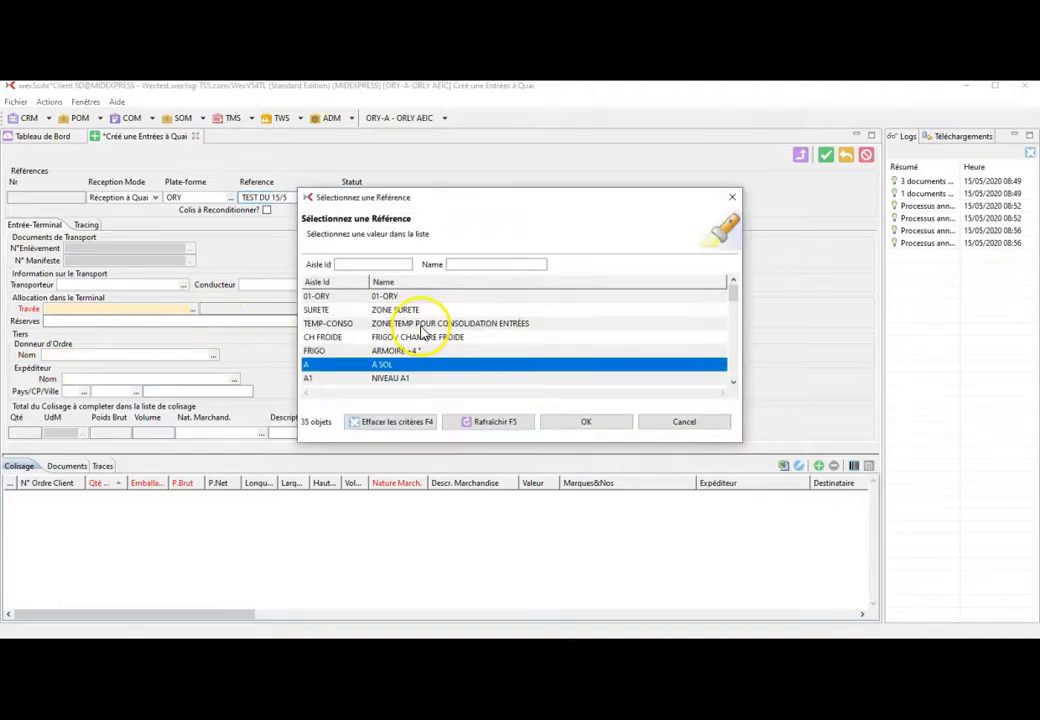
- Allocate the dock entry to bay B1
{"action": "scroll", "coordinate": [440, 348], "scroll_direction": "down", "scroll_amount": 2}
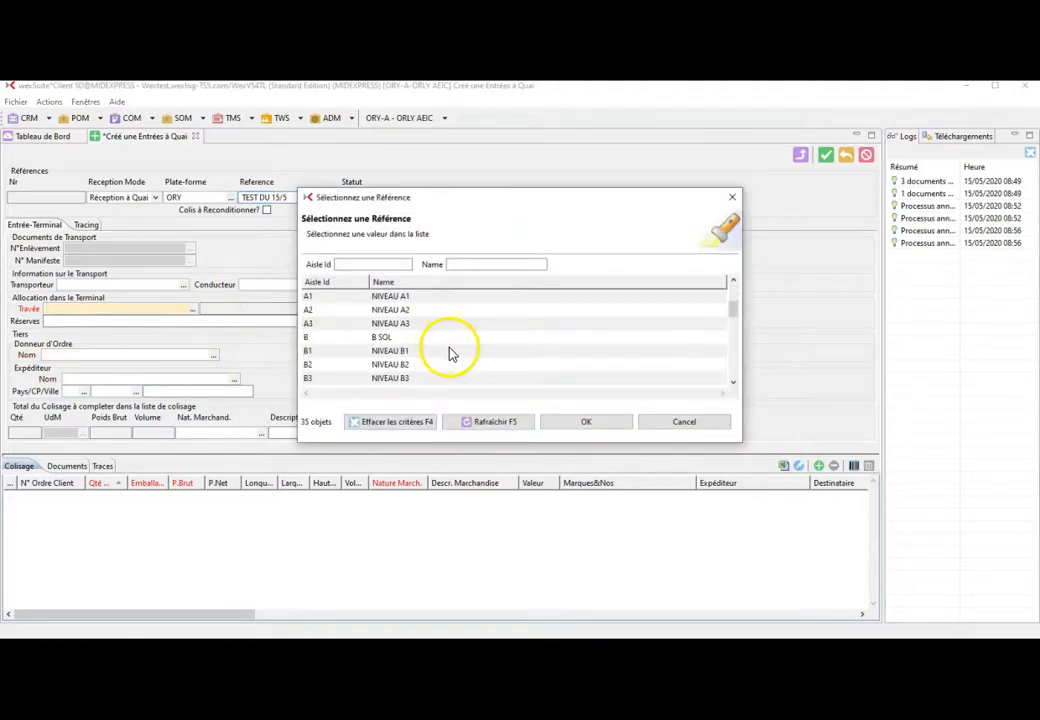
{"action": "left_click", "coordinate": [442, 352]}
{"action": "left_click", "coordinate": [608, 424]}
- Record the reserve 'Colis Mouillés' and type the ordering party's name
{"action": "left_click", "coordinate": [359, 325]}
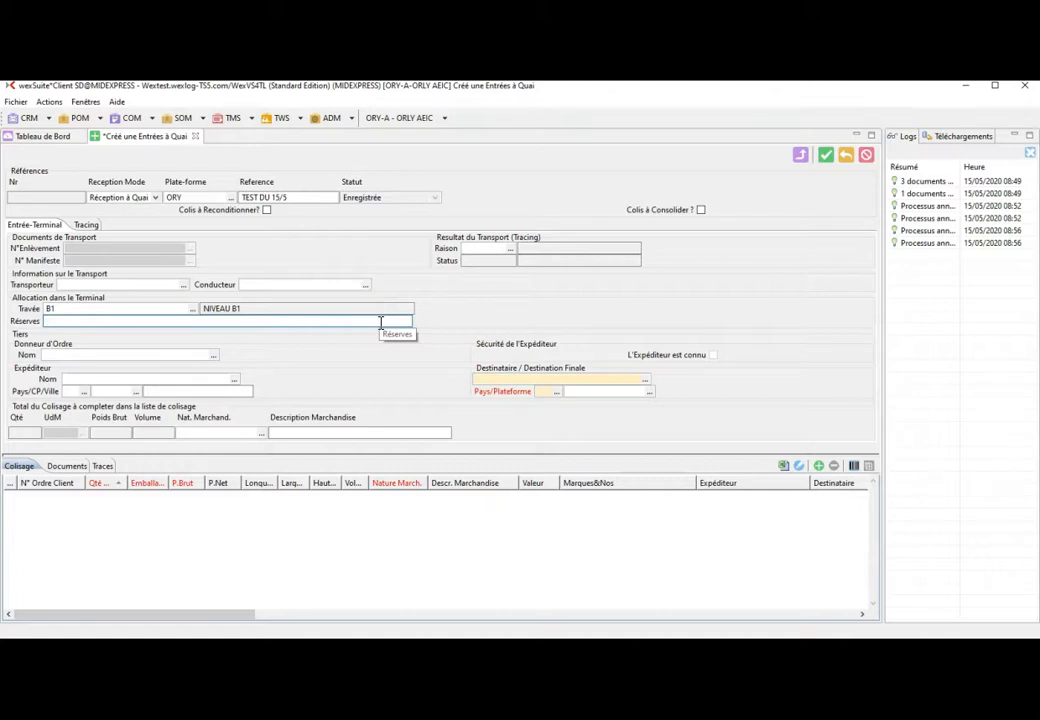
{"action": "type", "text": "Colis Mouillés"}
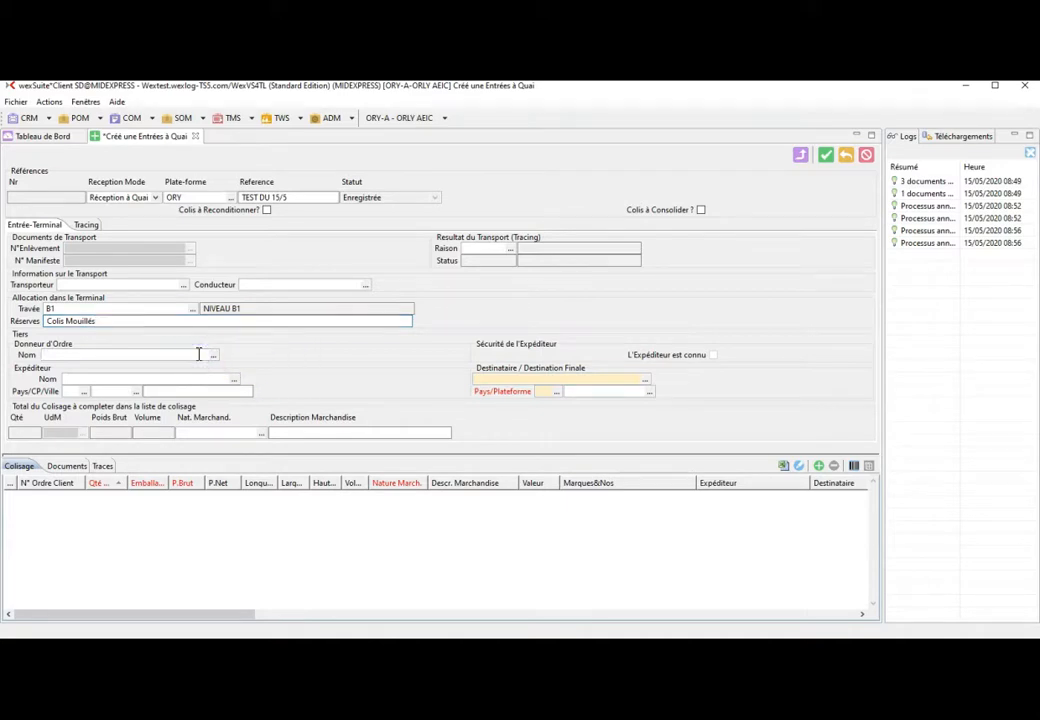
{"action": "type", "text": "Dufour"}
- Look up the ordering party, then search and select the shipper's customer record by name
{"action": "key", "text": "Tab"}
{"action": "type", "text": "dupont"}
{"action": "key", "text": "Tab"}
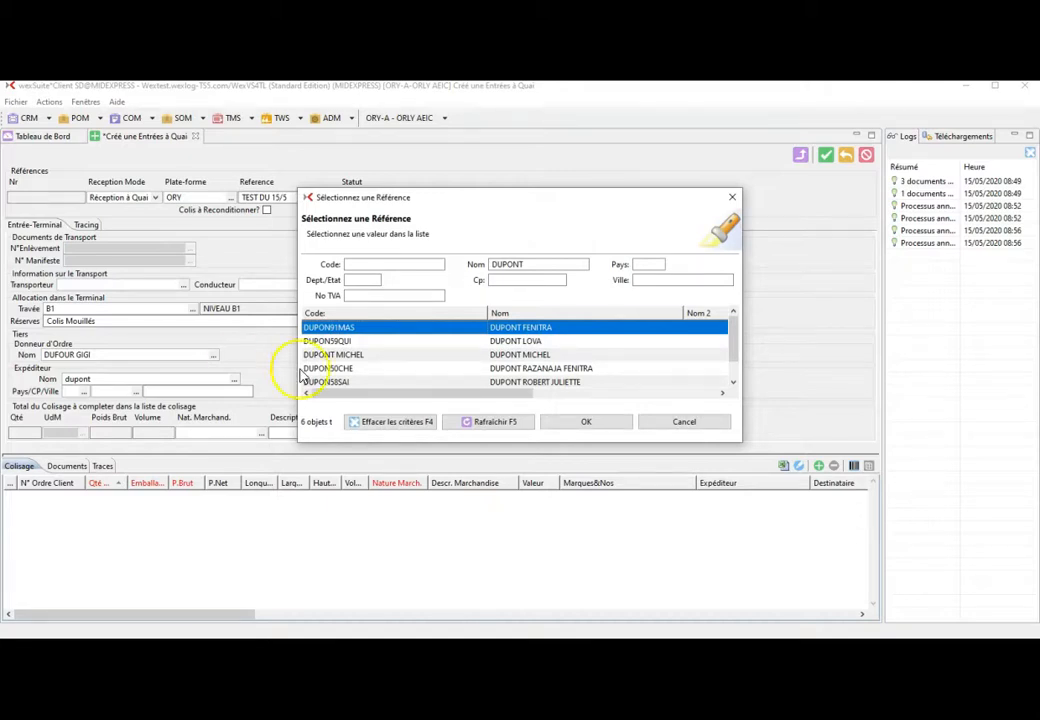
{"action": "left_click", "coordinate": [502, 354]}
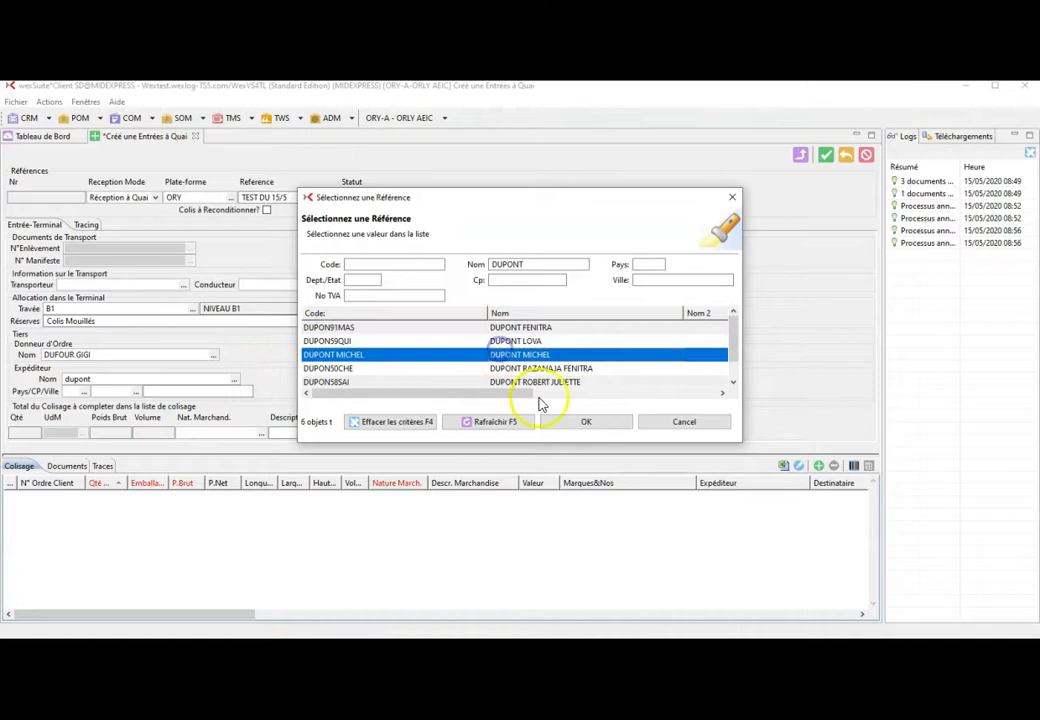
{"action": "left_click", "coordinate": [612, 423]}
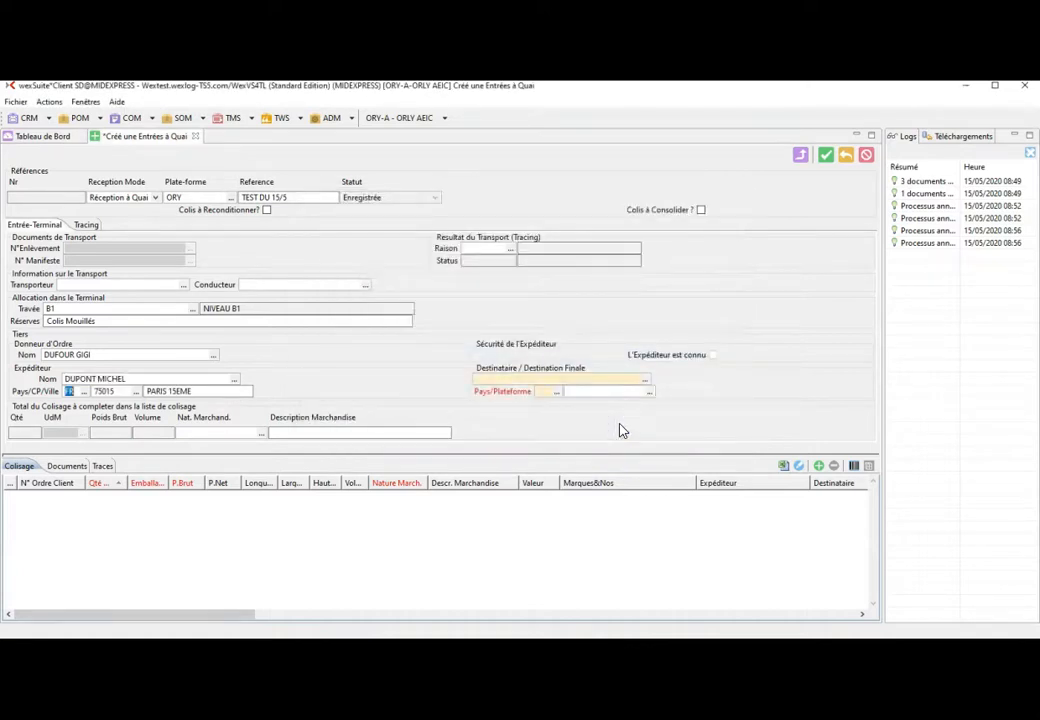
- Enter the final consignee's name and search matching consignee records
{"action": "left_click", "coordinate": [584, 378]}
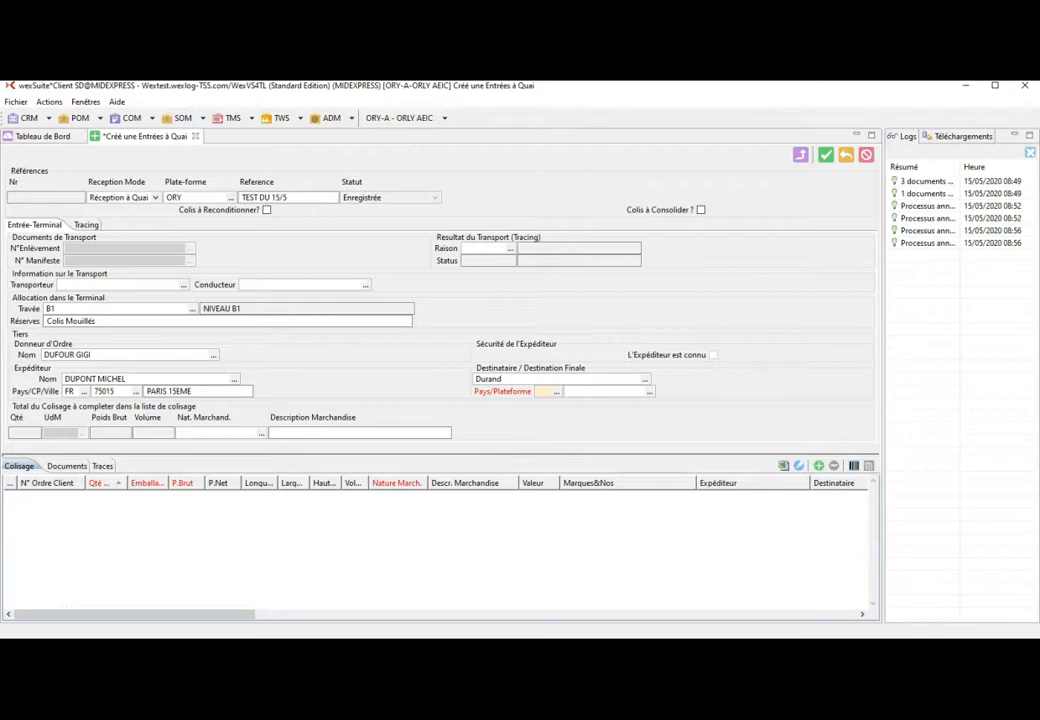
{"action": "key", "text": "Tab"}
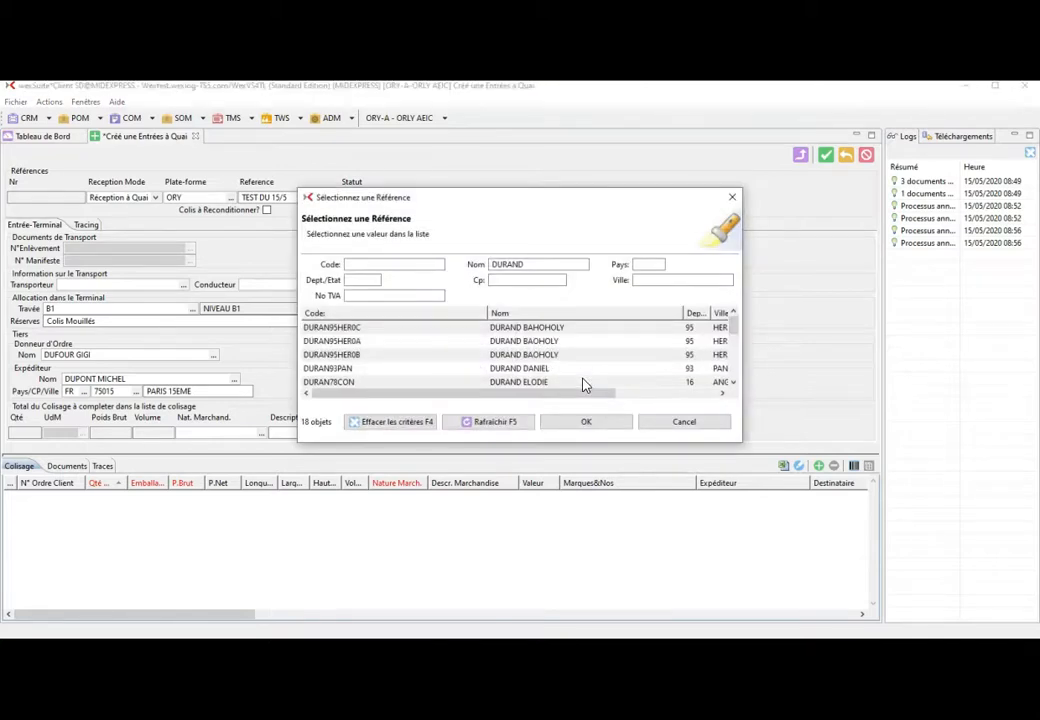
- Narrow the consignee lookup with the full name, refresh, and confirm the matching record
{"action": "left_click", "coordinate": [557, 266]}
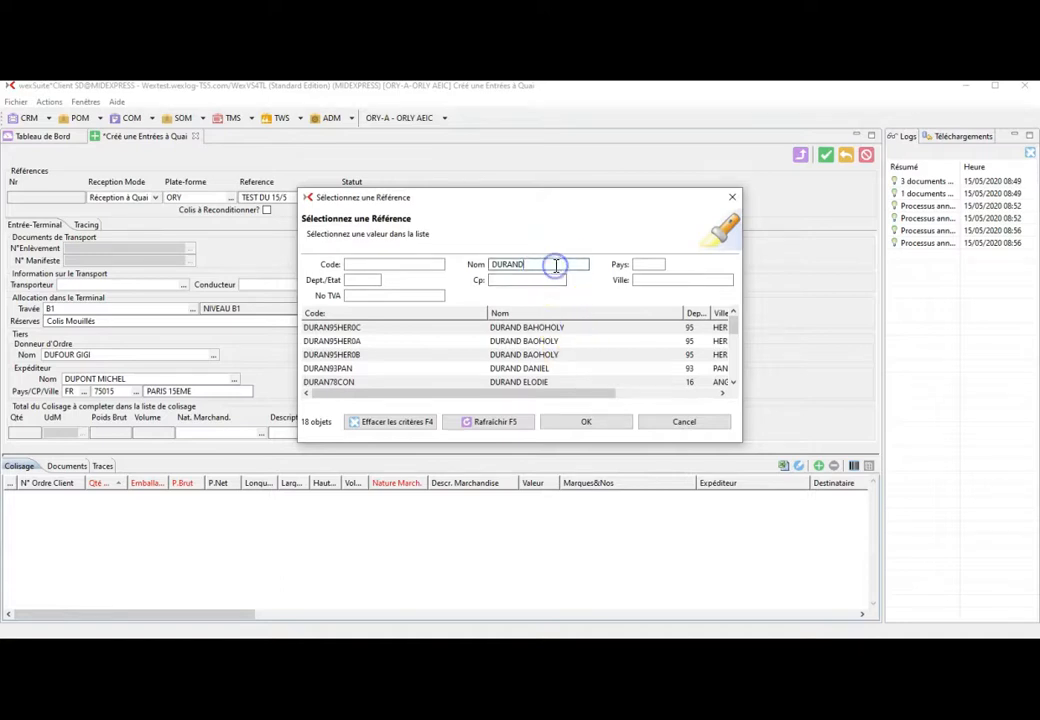
{"action": "left_click", "coordinate": [492, 421]}
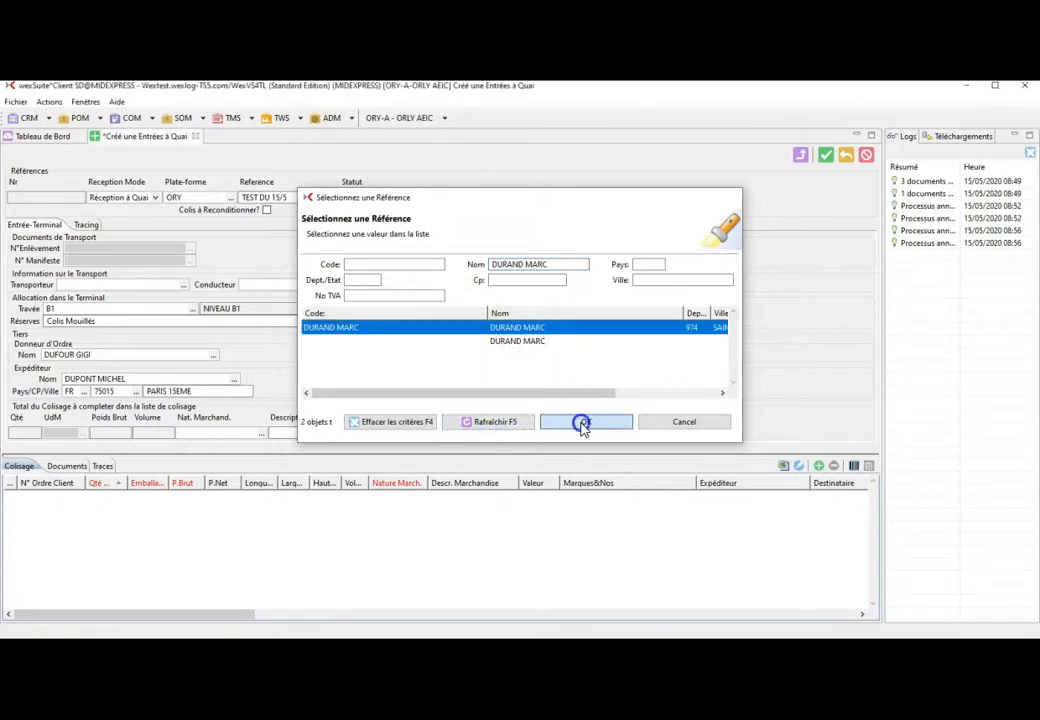
{"action": "left_click", "coordinate": [585, 423]}
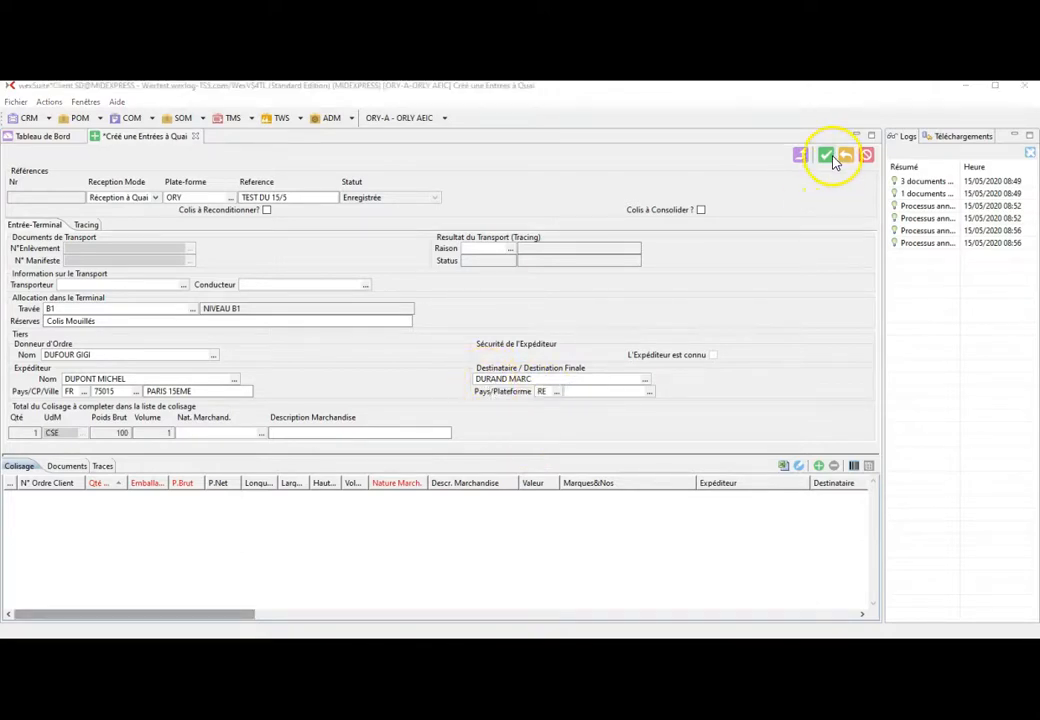
- Attempt to save the dock entry and dismiss the missing packing-line error
{"action": "left_click", "coordinate": [830, 158]}
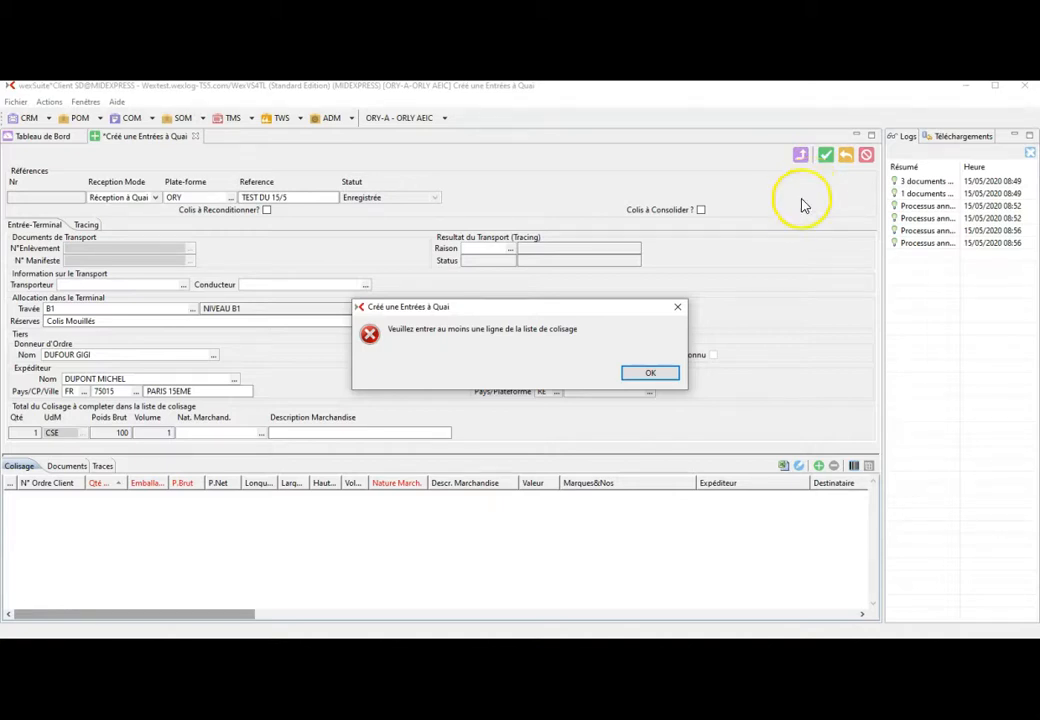
{"action": "left_click", "coordinate": [646, 372]}
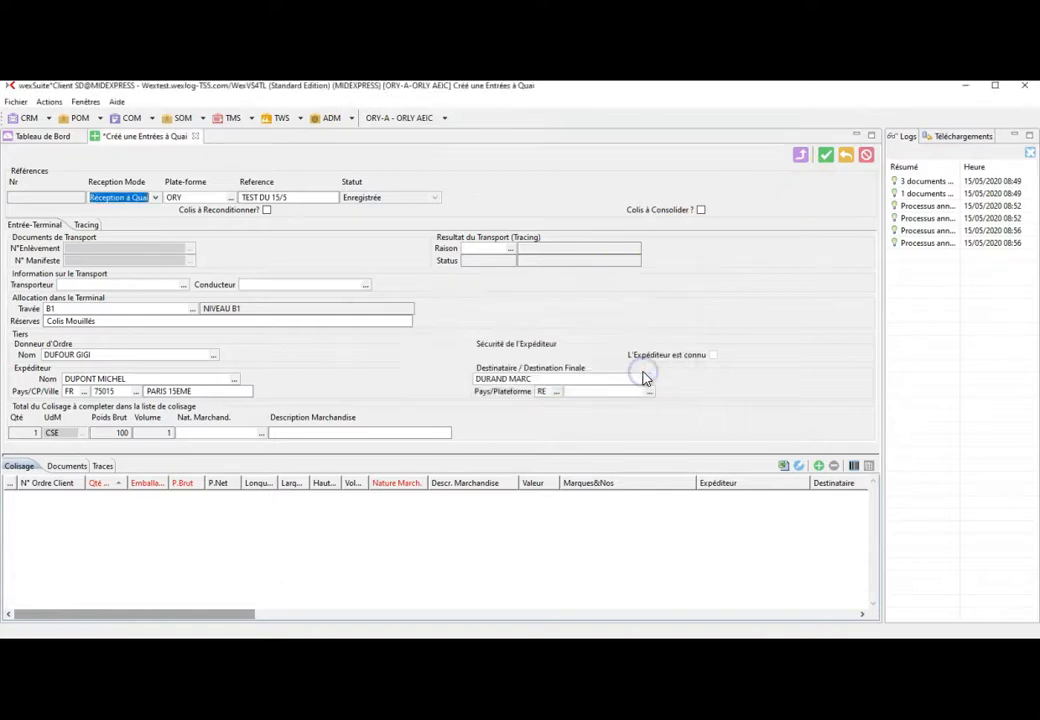
- Show the packing list and add a new packing line
{"action": "left_click", "coordinate": [20, 470]}
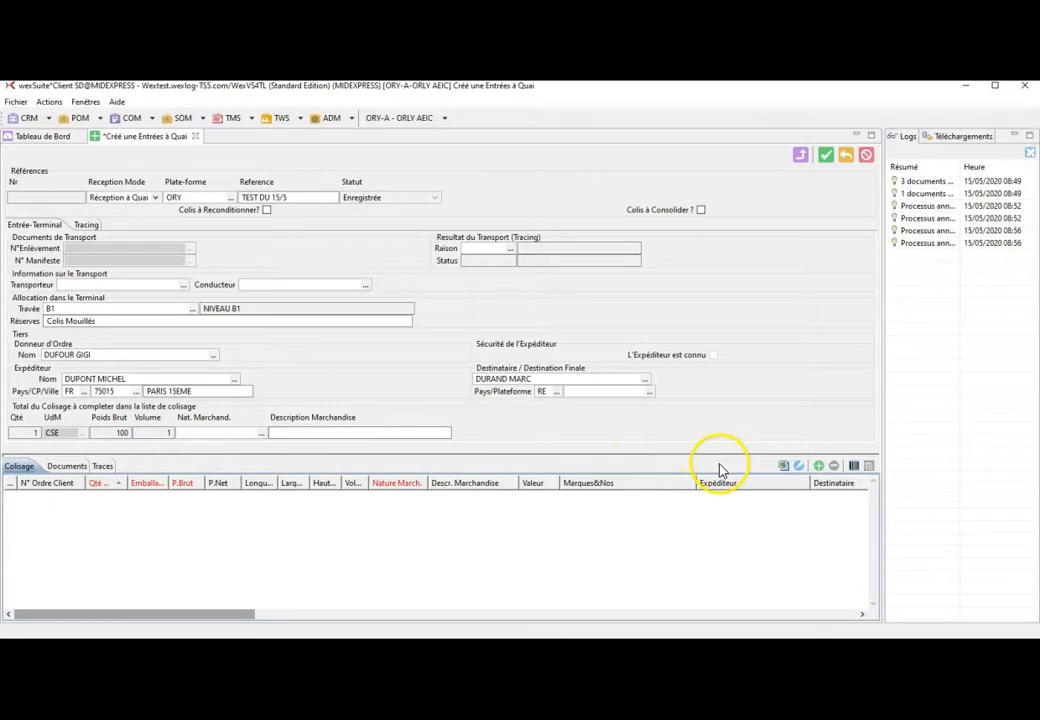
{"action": "left_click", "coordinate": [819, 467]}
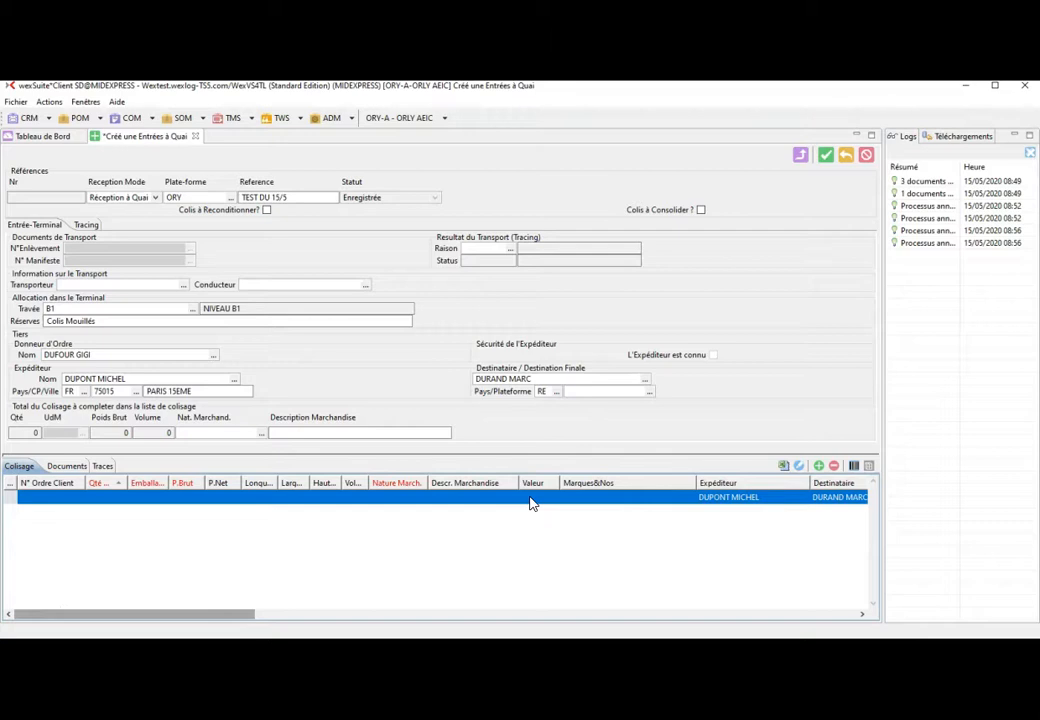
{"action": "left_click", "coordinate": [799, 468]}
{"action": "left_click", "coordinate": [487, 430]}
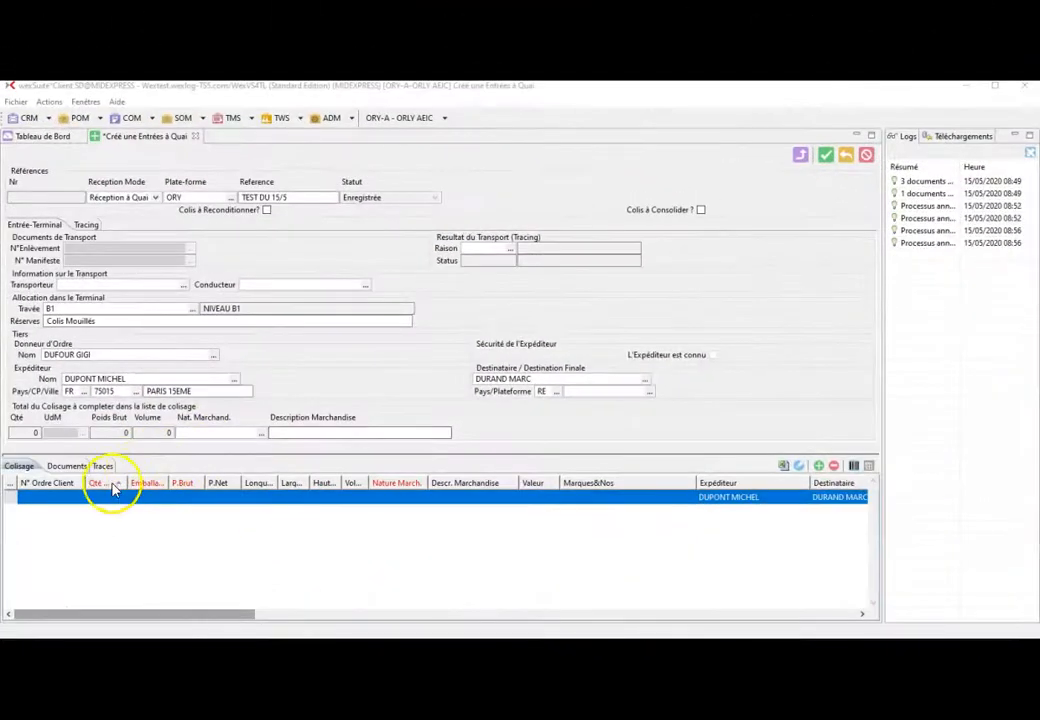
- Set the packing line quantity to 1 with packaging CSE (CAISSE)
{"action": "left_click", "coordinate": [102, 496]}
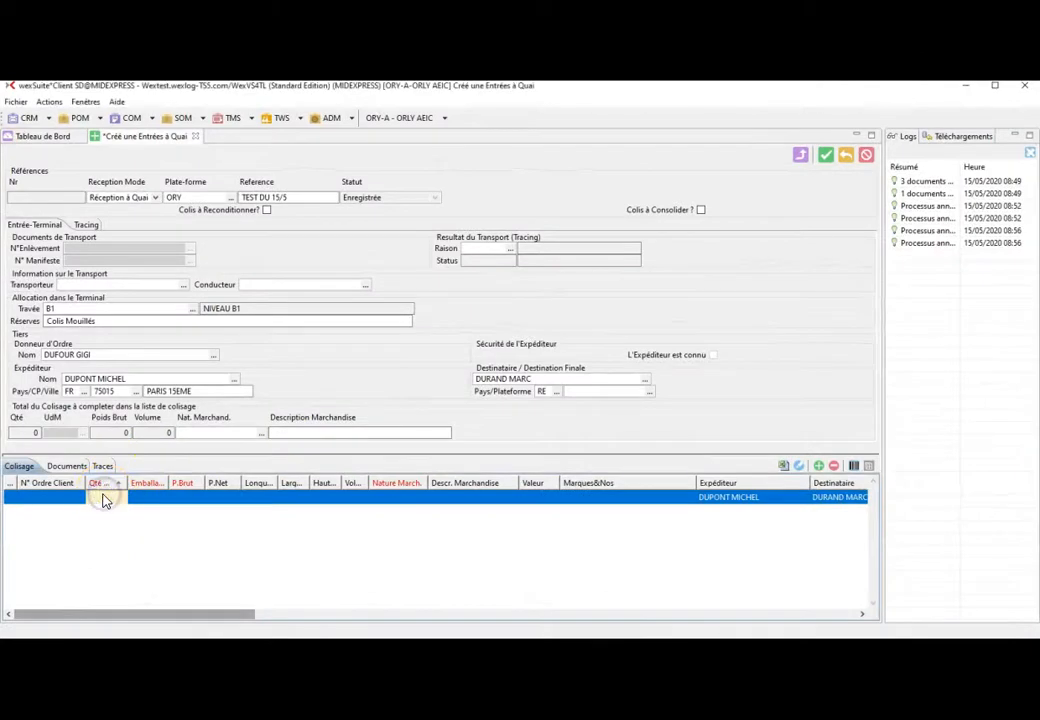
{"action": "type", "text": "1"}
{"action": "key", "text": "Tab"}
{"action": "type", "text": "c"}
{"action": "key", "text": "Tab"}
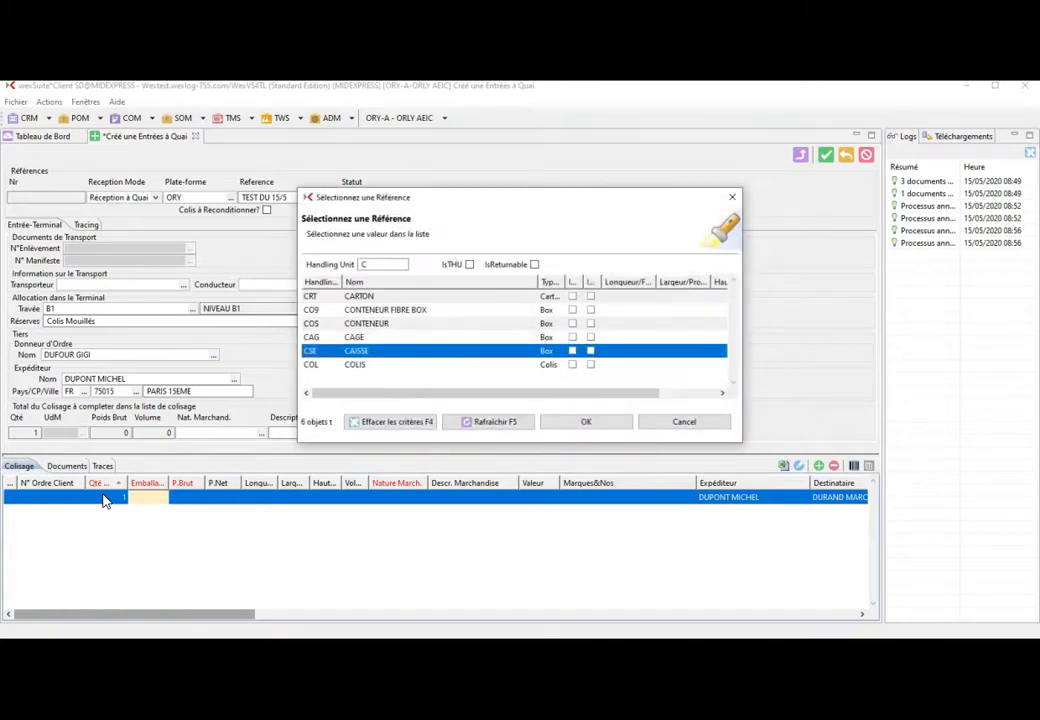
{"action": "left_click", "coordinate": [581, 425]}
- Enter gross weight 100, dimensions 100 × 100 × 100 and goods nature GEN
{"action": "type", "text": "100"}
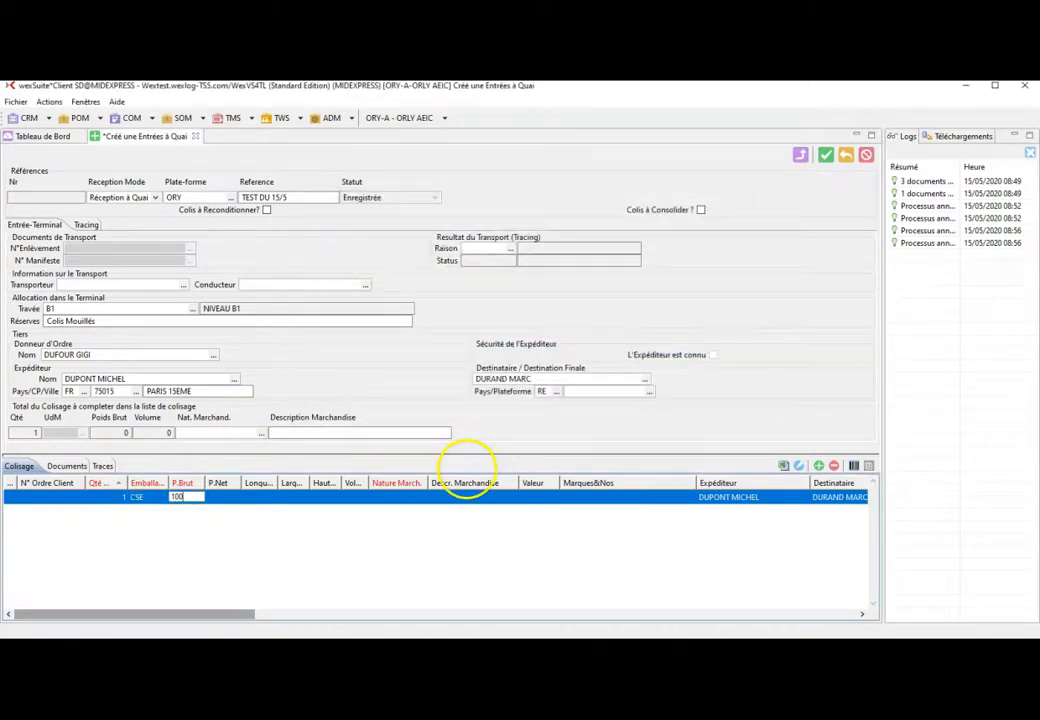
{"action": "key", "text": "Tab"}
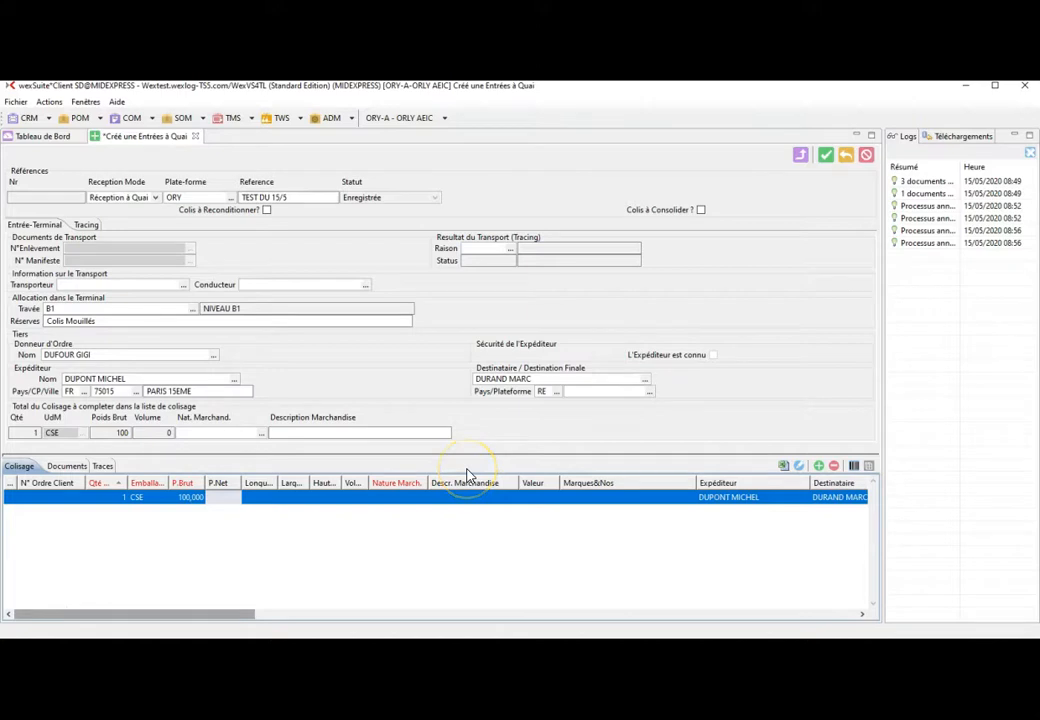
{"action": "key", "text": "Tab"}
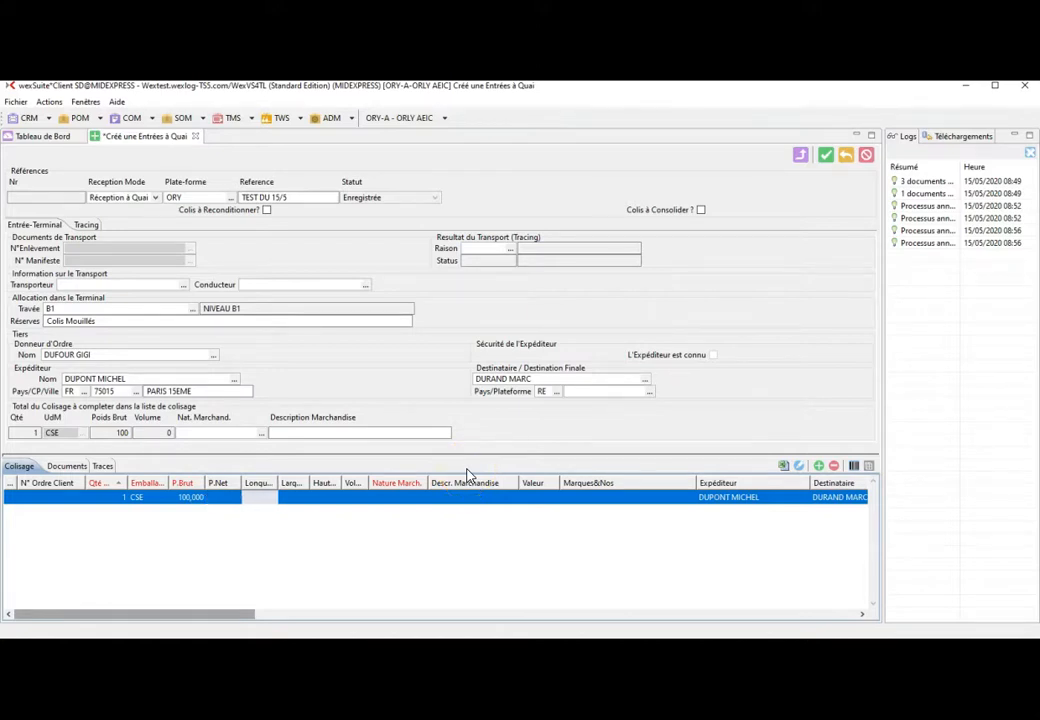
{"action": "type", "text": "100"}
{"action": "key", "text": "Tab"}
{"action": "type", "text": "100"}
{"action": "key", "text": "Tab"}
{"action": "type", "text": "100"}
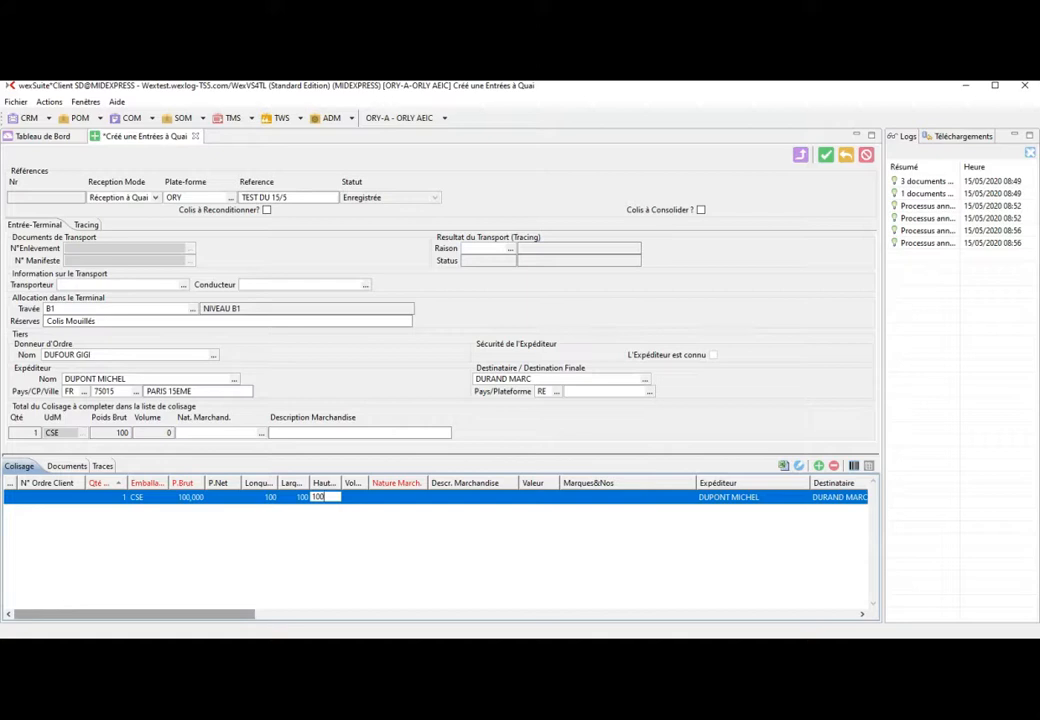
{"action": "key", "text": "Tab"}
{"action": "key", "text": "Tab"}
{"action": "type", "text": "gen"}
{"action": "key", "text": "Tab"}
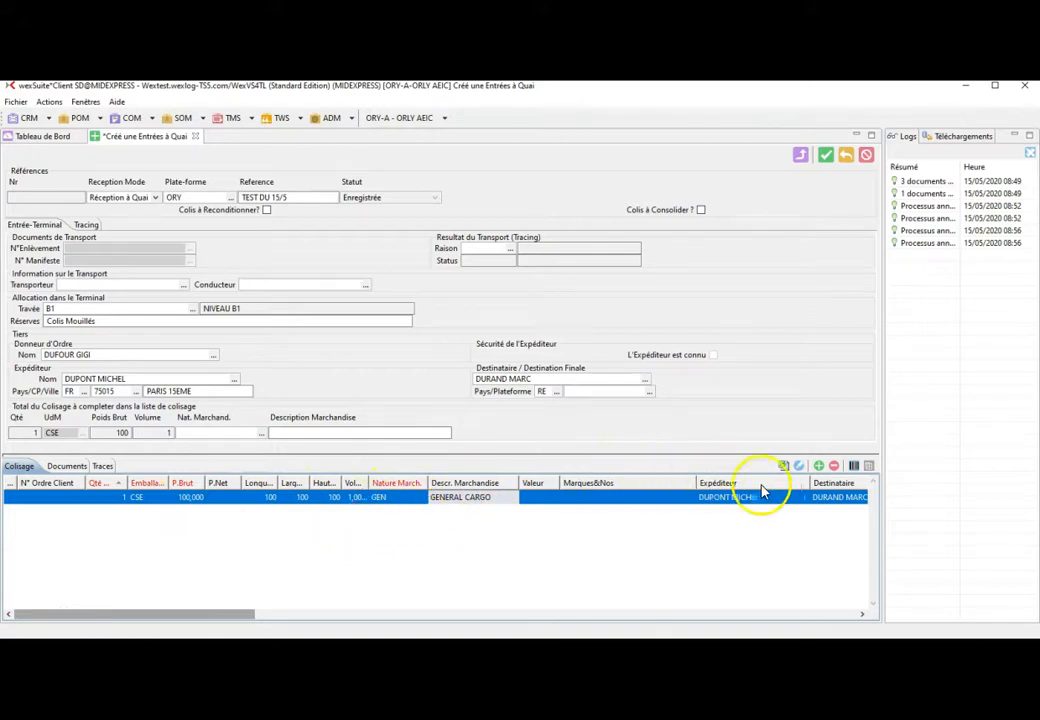
{"action": "left_click", "coordinate": [801, 467]}
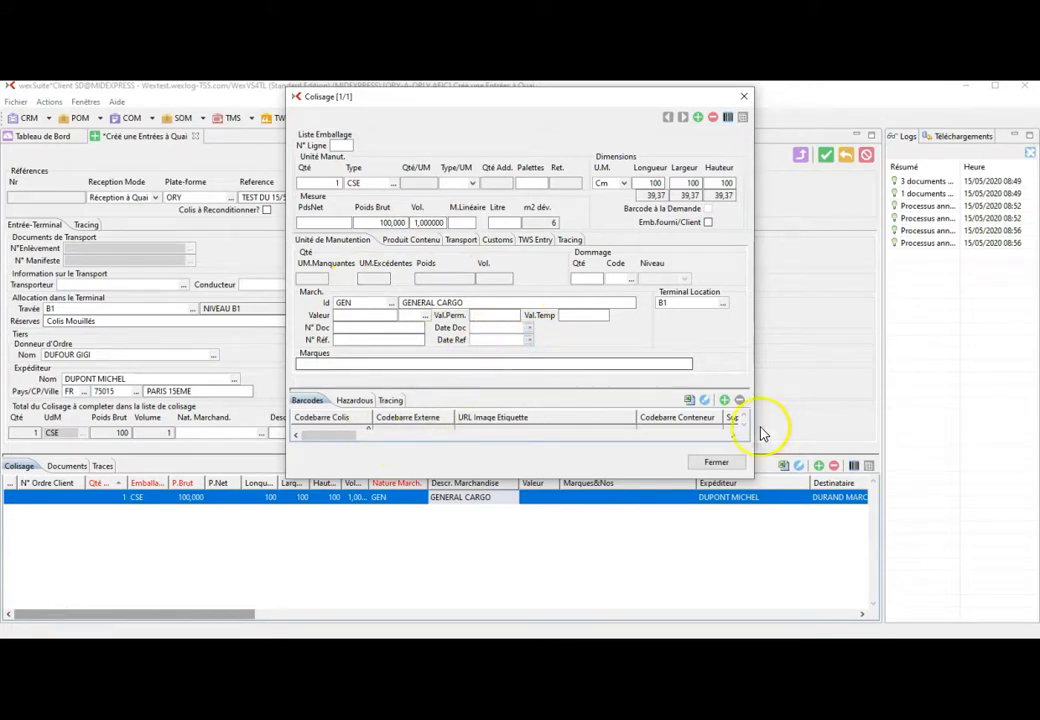
{"action": "left_click", "coordinate": [716, 463]}
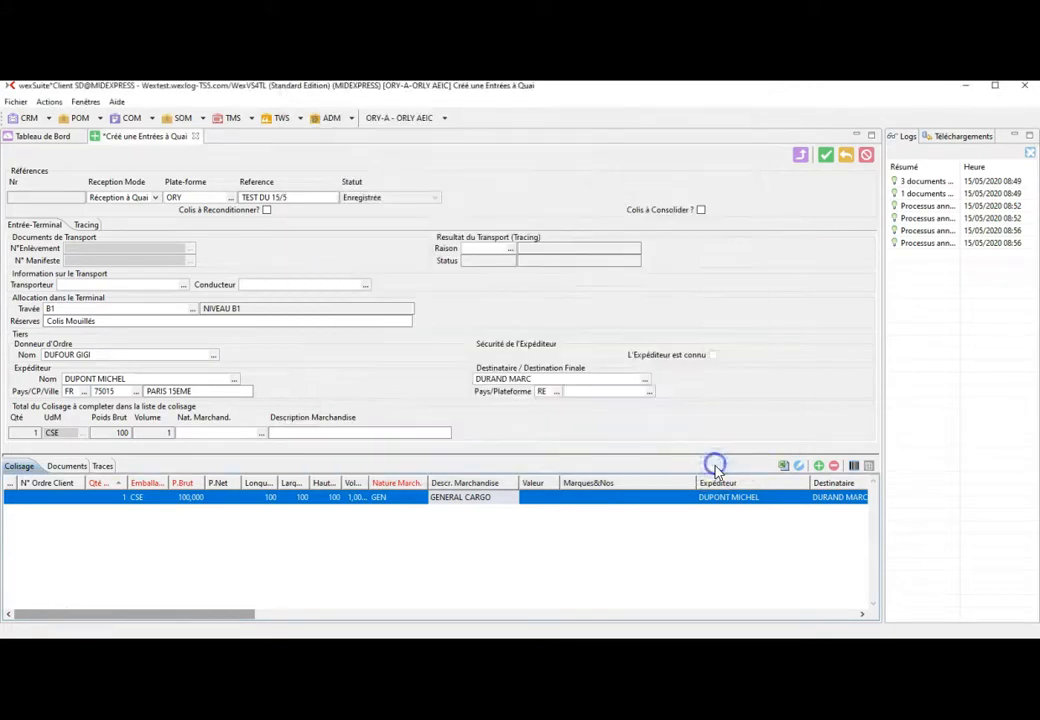
{"action": "left_click", "coordinate": [826, 157]}
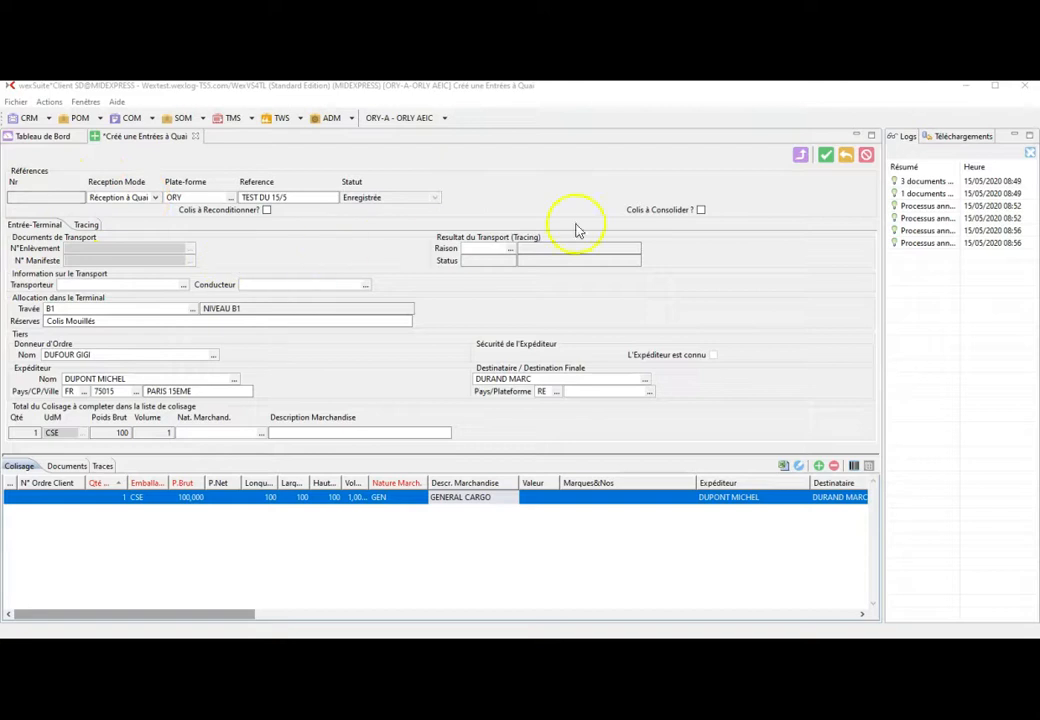
- Validate and confirm the entry into the warehouse, then view dock entry ENT20000120
{"action": "left_click", "coordinate": [826, 156]}
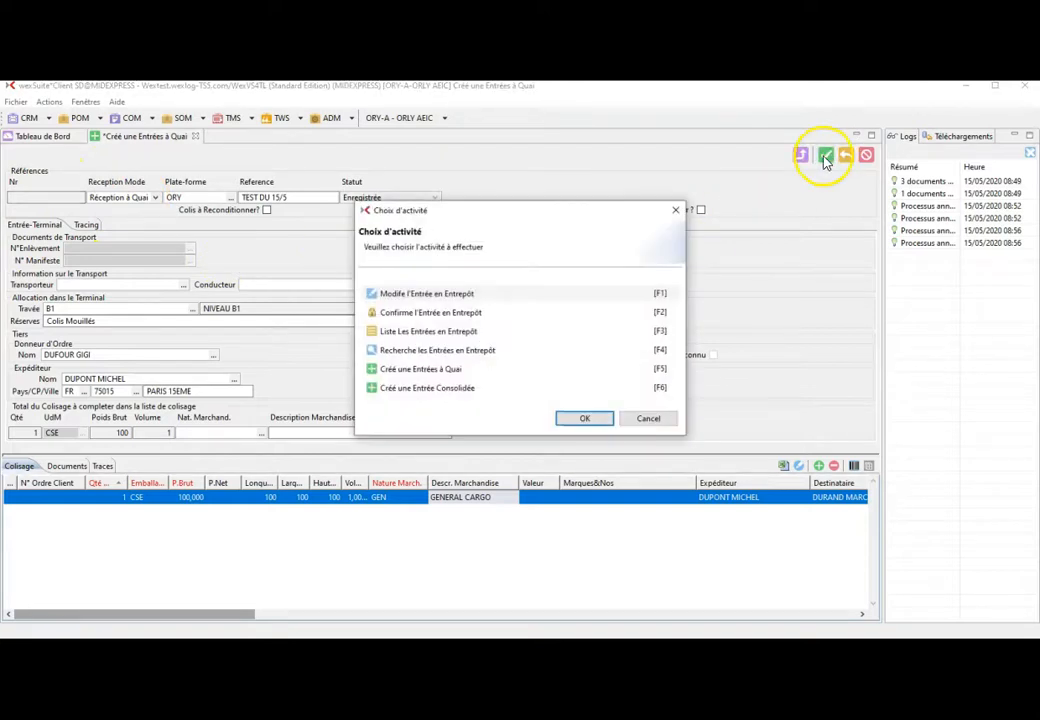
{"action": "double_click", "coordinate": [463, 316]}
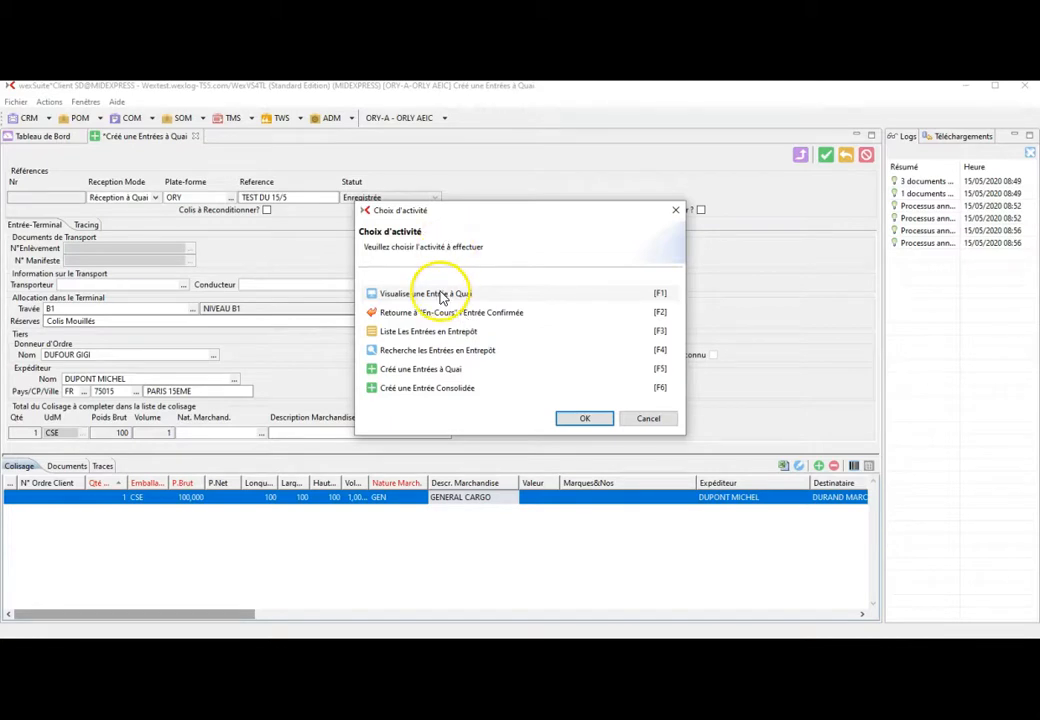
{"action": "double_click", "coordinate": [441, 294]}
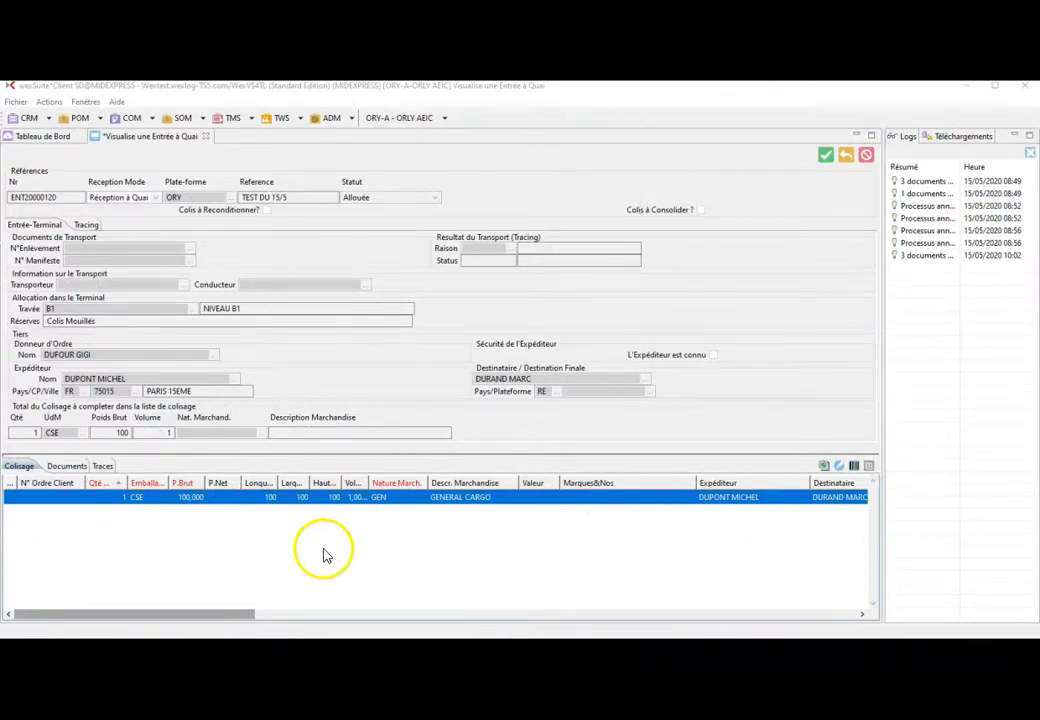
- Open ENT20000120_label.pdf and ENT20000120_report.pdf, then launch the reception-notice e-mail
{"action": "left_click", "coordinate": [68, 467]}
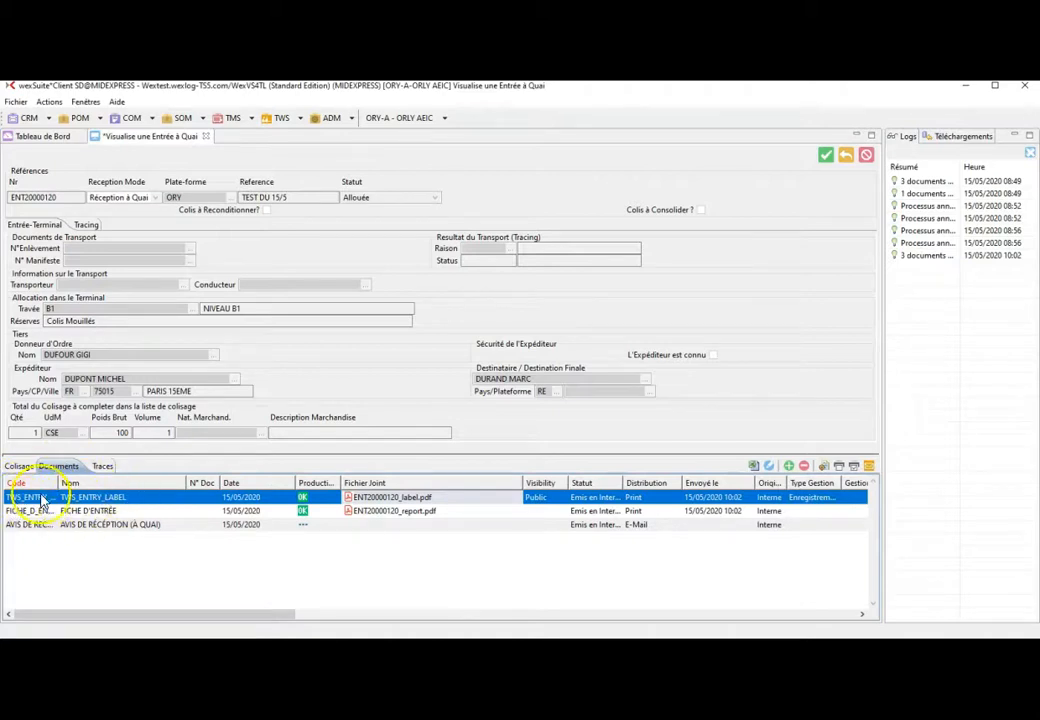
{"action": "double_click", "coordinate": [457, 500]}
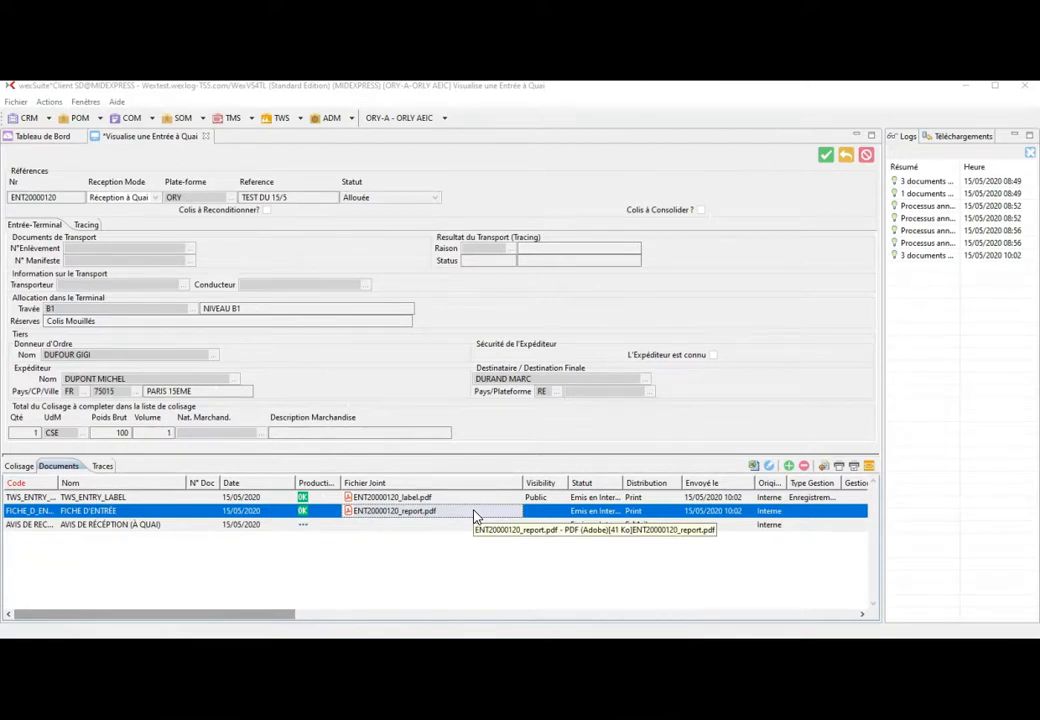
{"action": "double_click", "coordinate": [475, 516]}
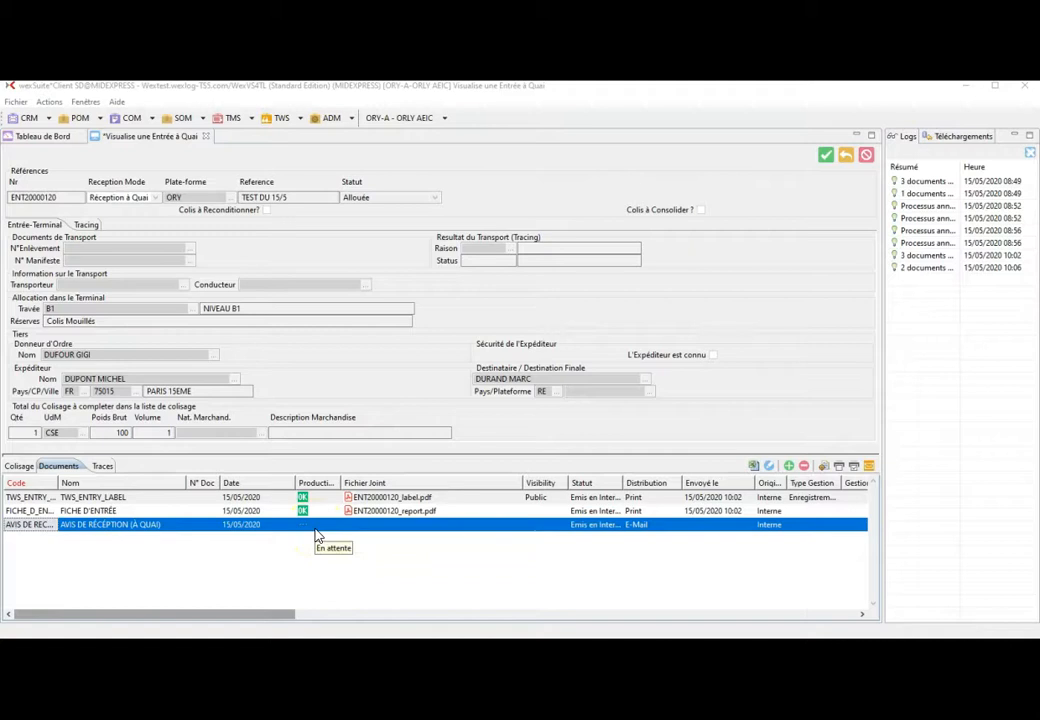
{"action": "left_click", "coordinate": [870, 467]}
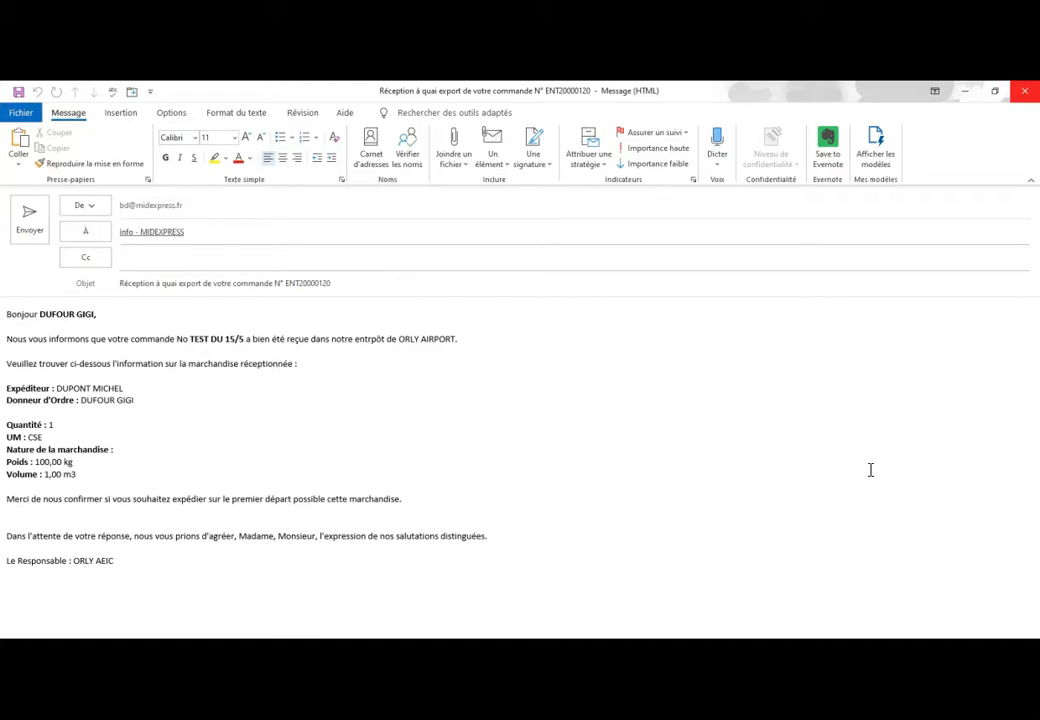
- Highlight the order reference in the draft and open the message's Propriétés dialog
{"action": "left_click_drag", "start_coordinate": [253, 340], "coordinate": [198, 340]}
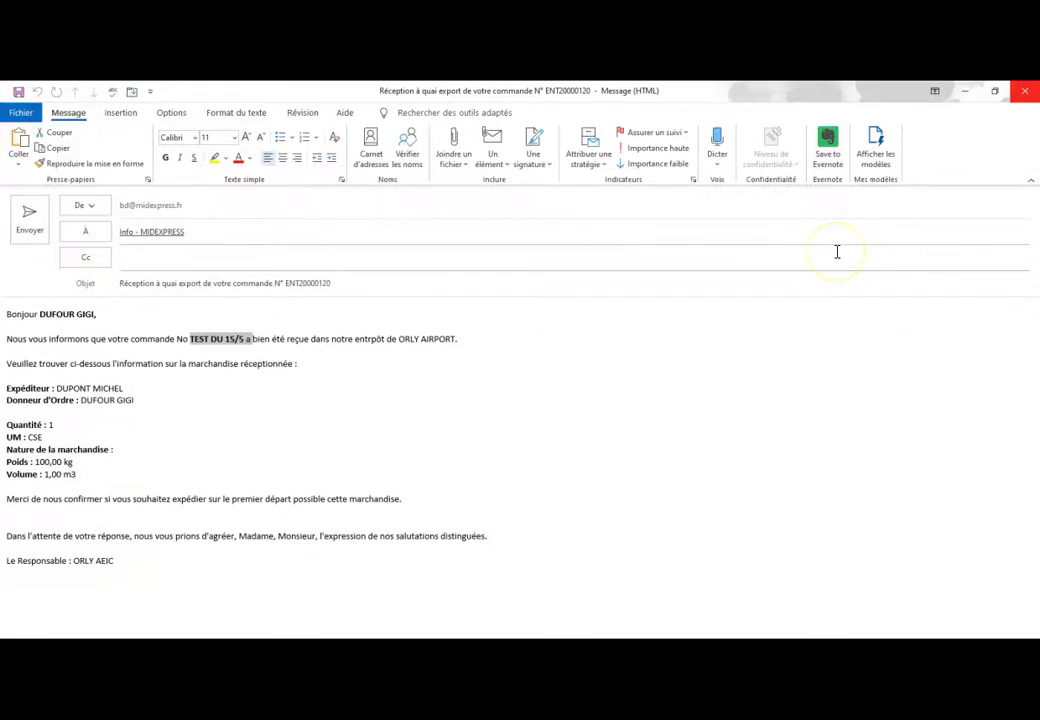
{"action": "left_click", "coordinate": [694, 181]}
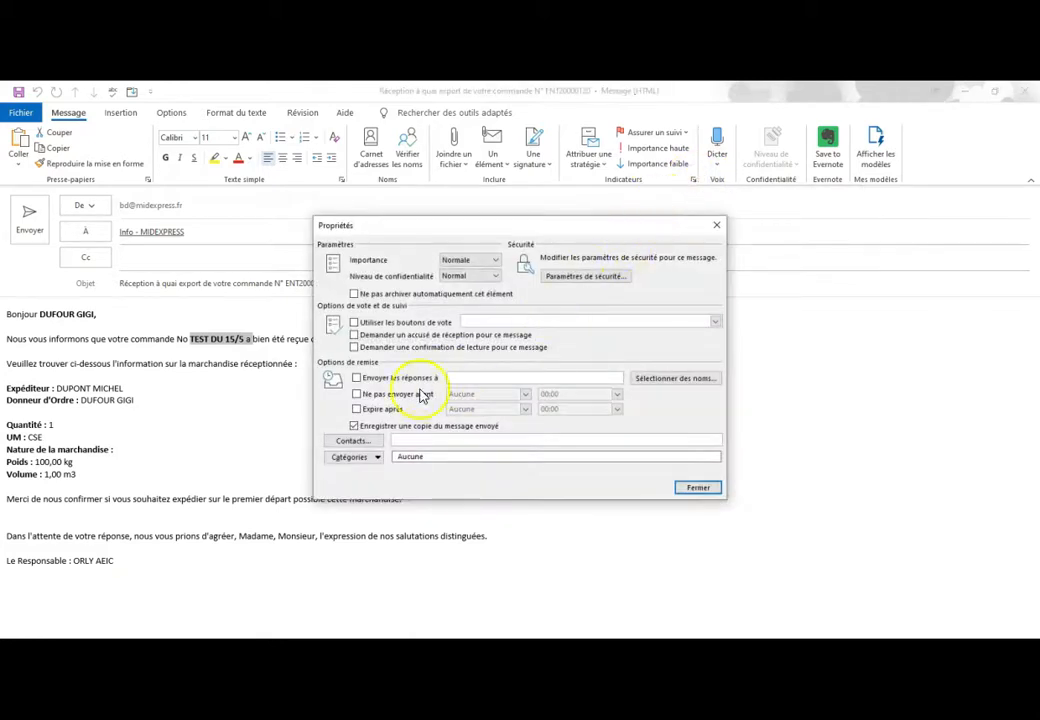
- Defer the message's delivery until 16/05/2020 at 17:00 and close Propriétés
{"action": "left_click", "coordinate": [384, 394]}
{"action": "left_click", "coordinate": [525, 394]}
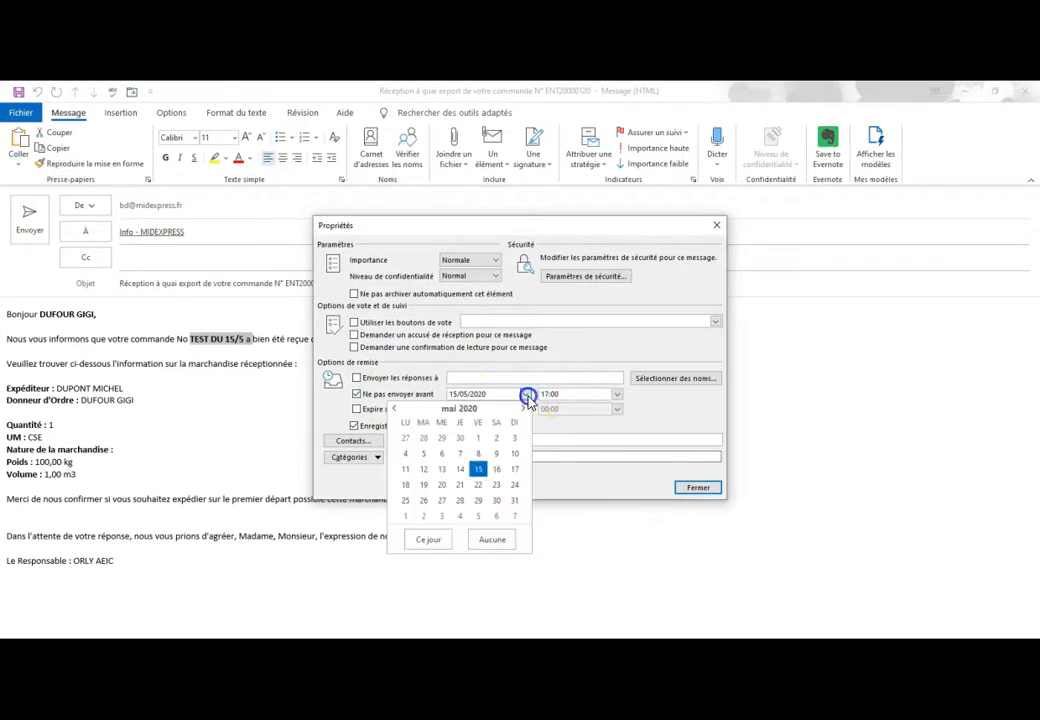
{"action": "left_click", "coordinate": [498, 471]}
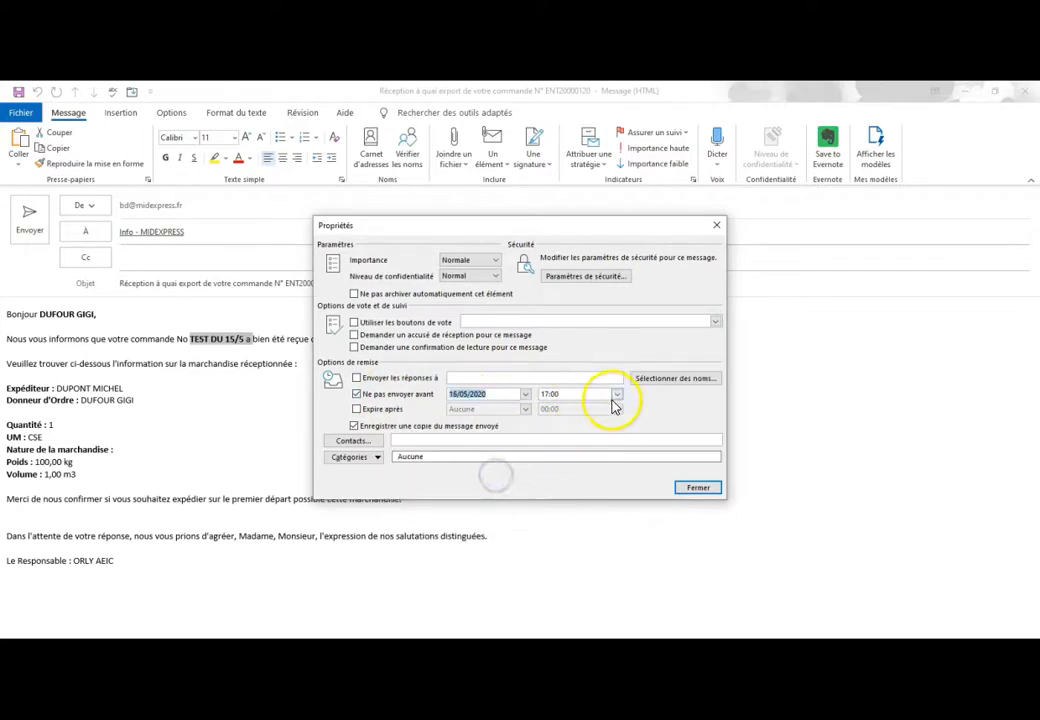
{"action": "left_click", "coordinate": [698, 489]}
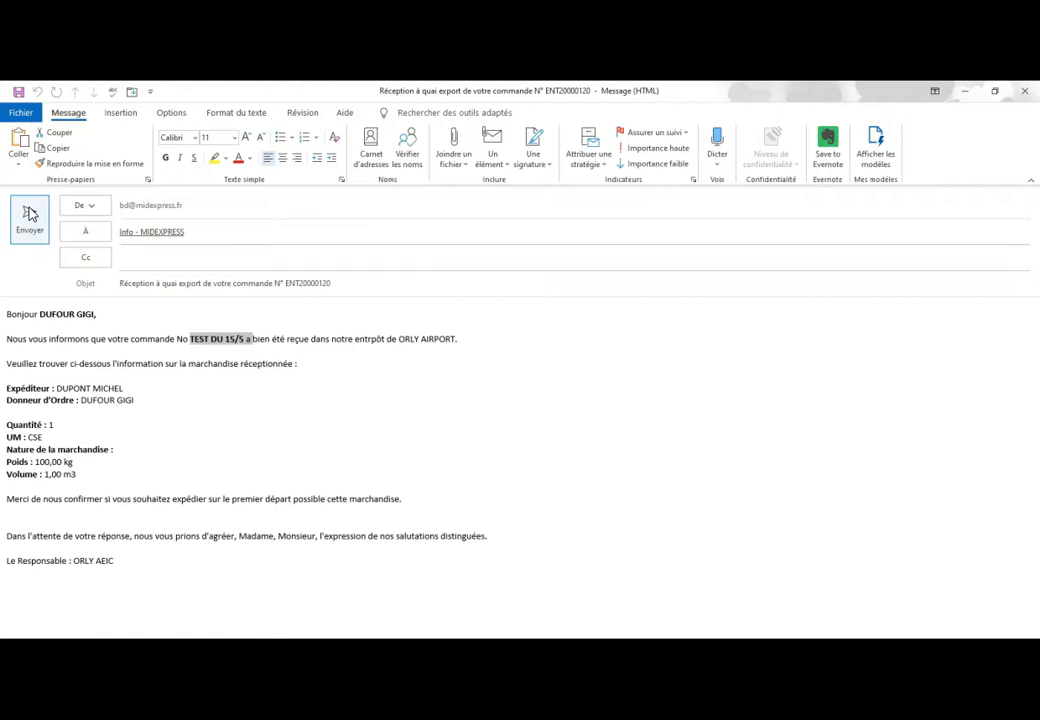
- Close the Outlook reception notice without saving and return to entry ENT20000120's document list
{"action": "left_click", "coordinate": [1024, 91]}
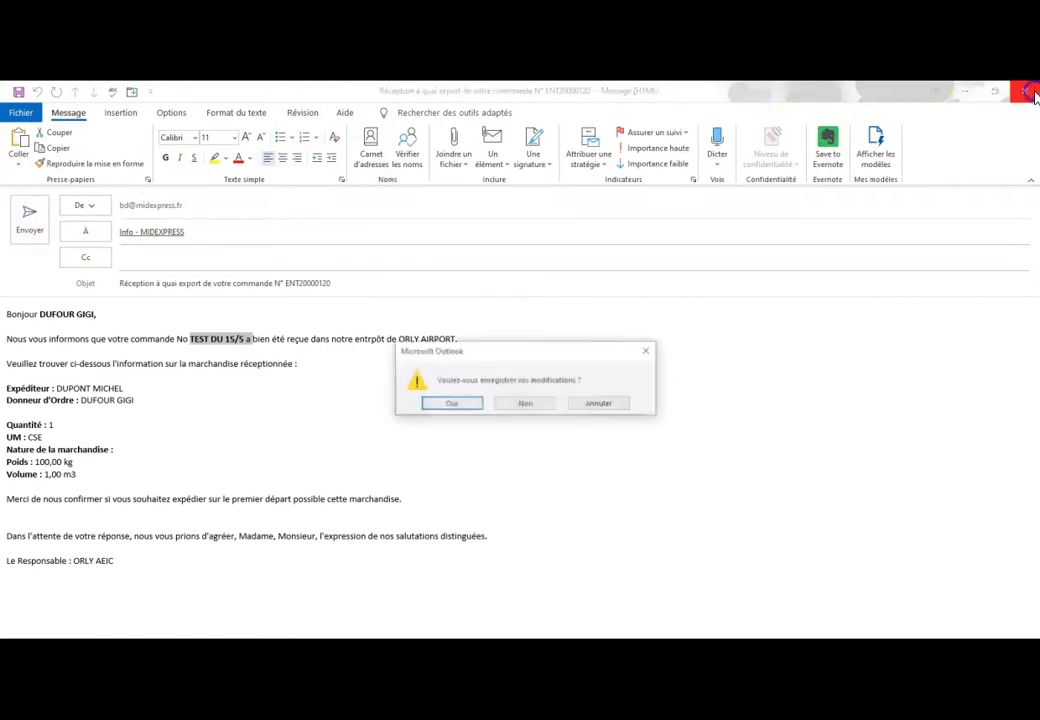
{"action": "left_click", "coordinate": [533, 403]}
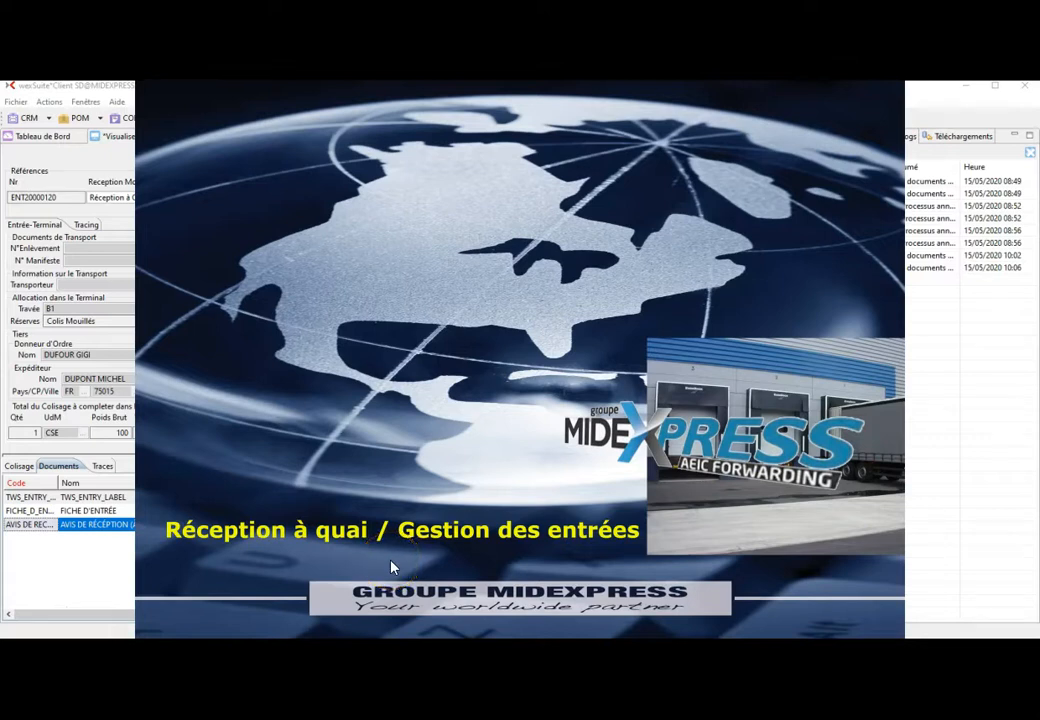
{"action": "left_click", "coordinate": [271, 615]}
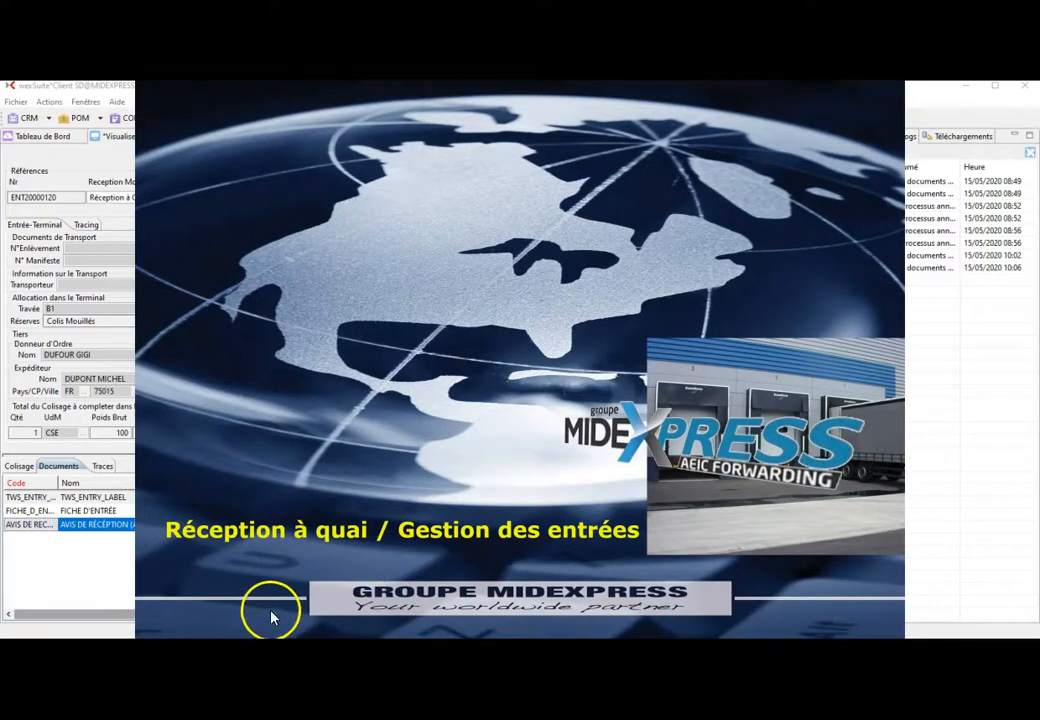